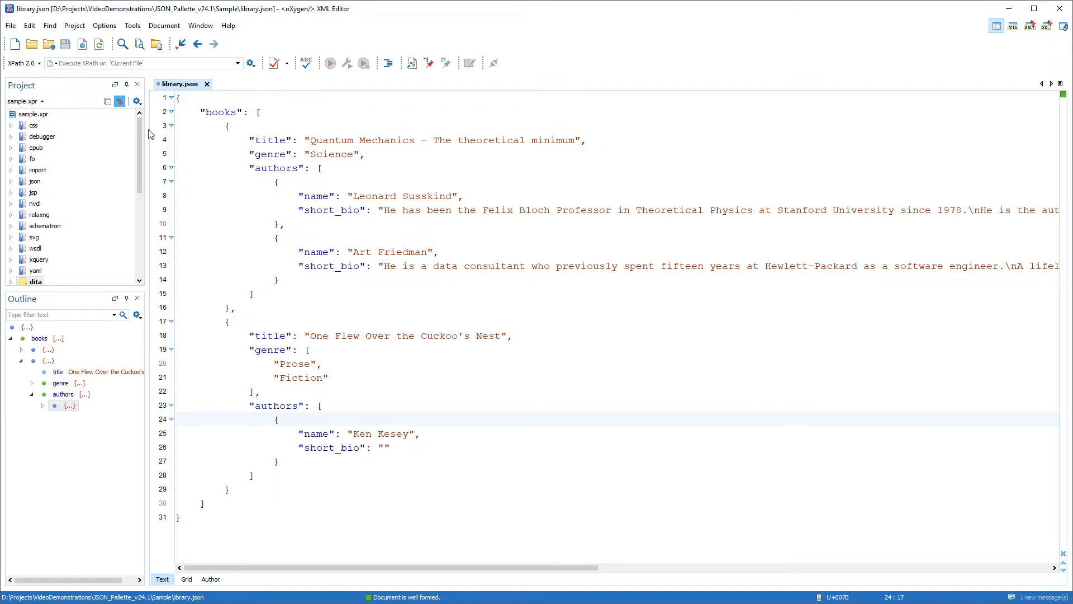
- Create a new JSON Schema document from the File > New template list
{"action": "left_click", "coordinate": [15, 44]}
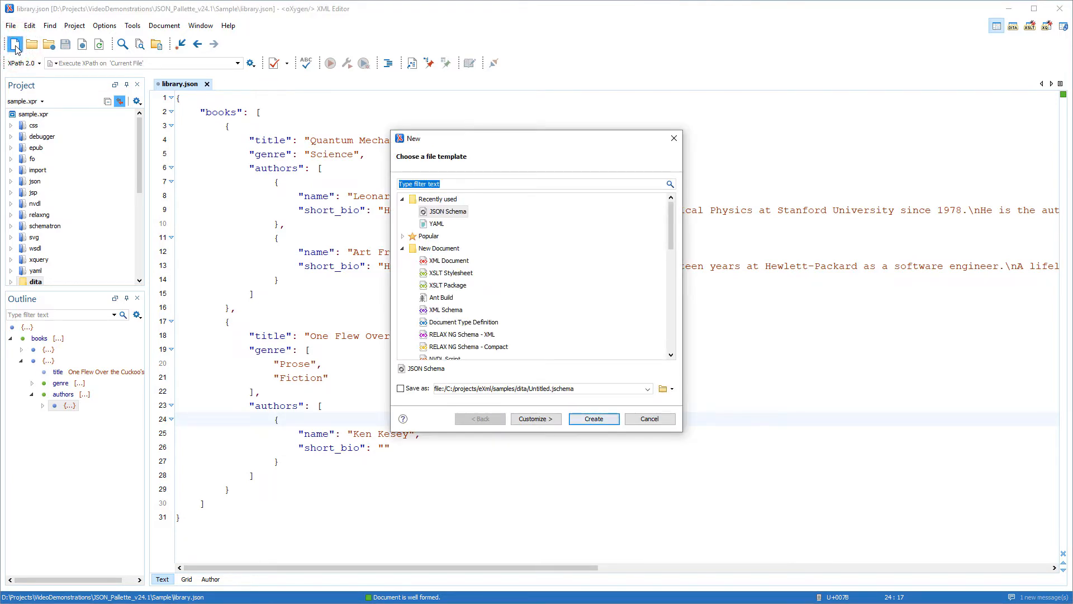
{"action": "type", "text": "jsch"}
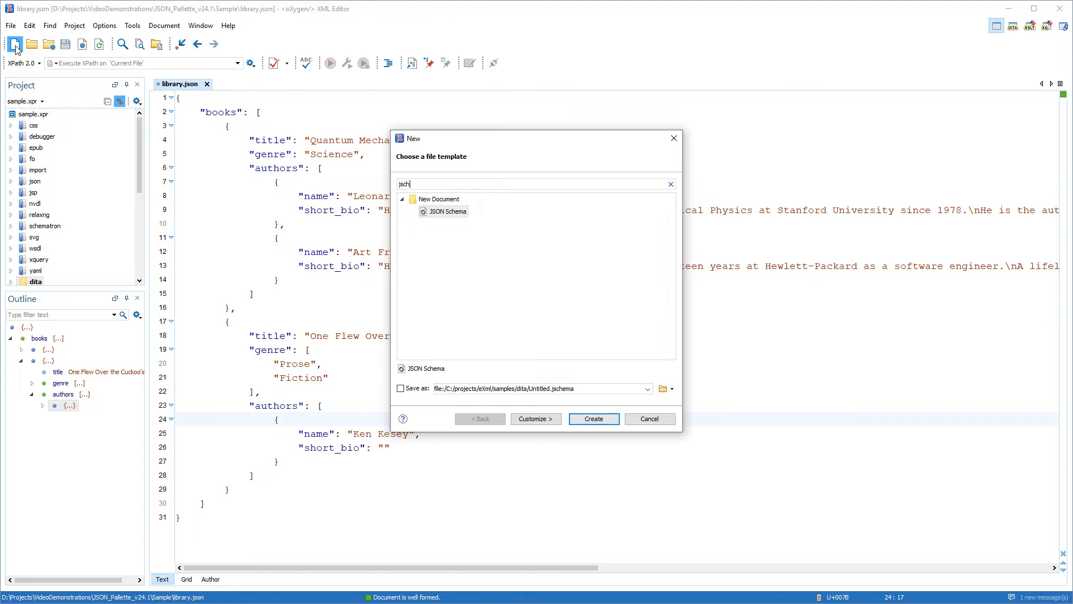
{"action": "left_click", "coordinate": [446, 214]}
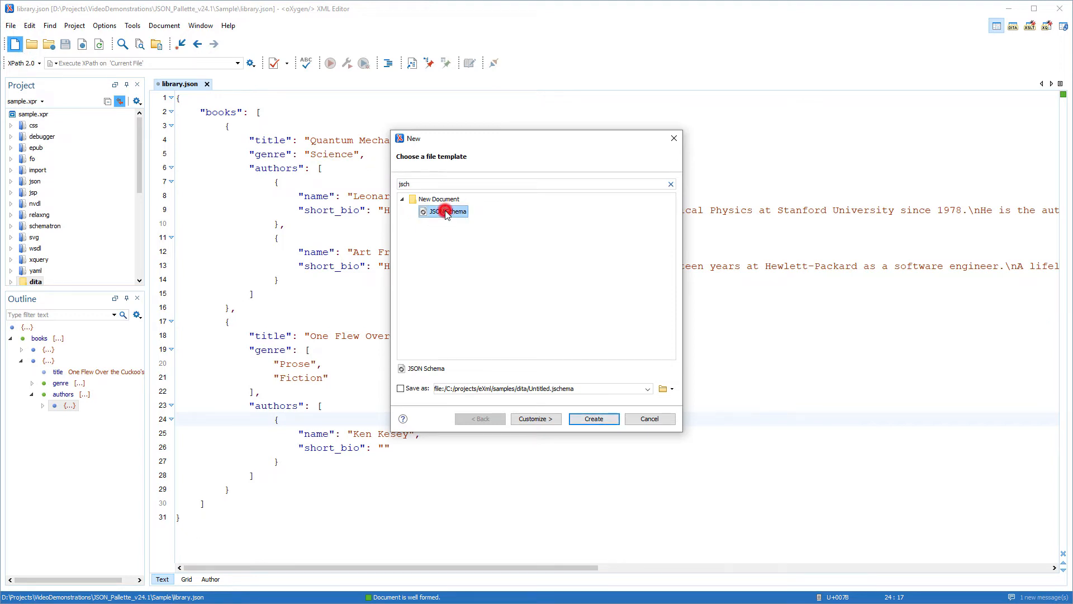
{"action": "double_click", "coordinate": [446, 212]}
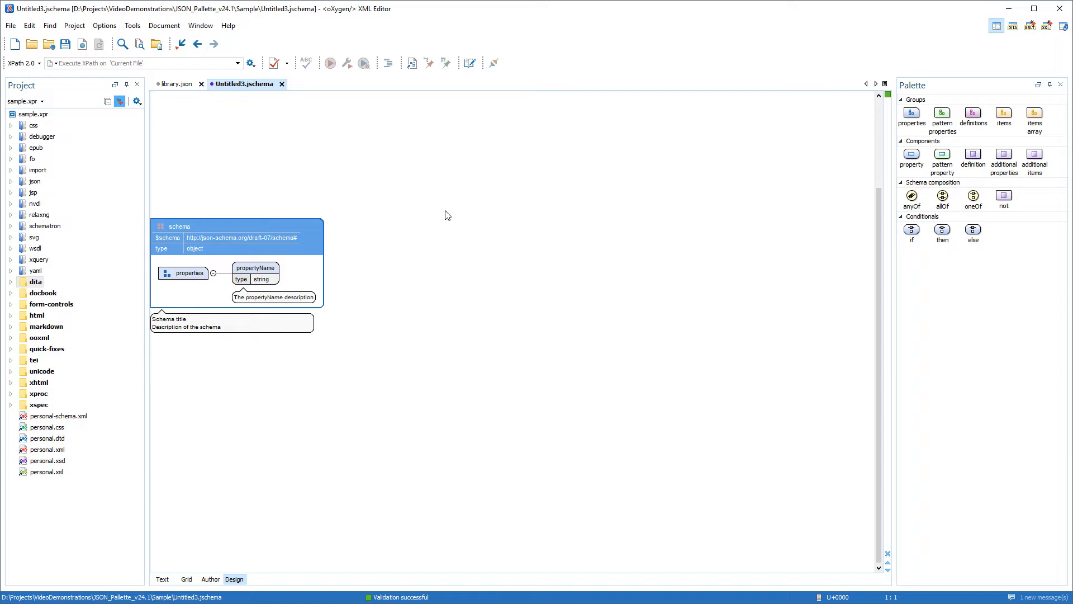
- Rename the default propertyName to books and begin changing its type
{"action": "double_click", "coordinate": [258, 270]}
{"action": "type", "text": "boo"}
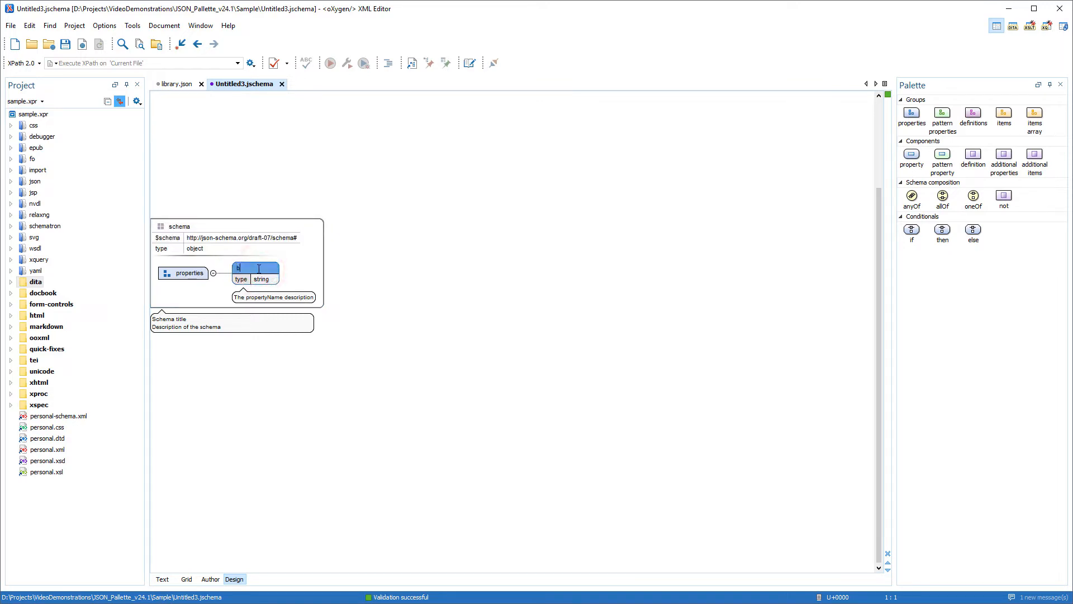
{"action": "type", "text": "ks"}
{"action": "key", "text": "Return"}
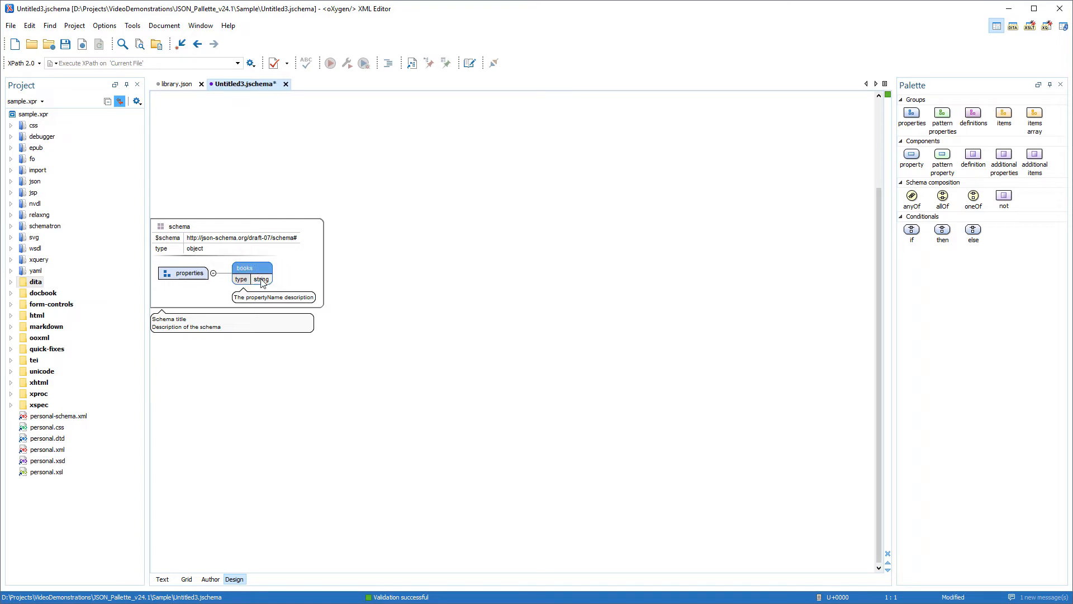
{"action": "left_click", "coordinate": [261, 280]}
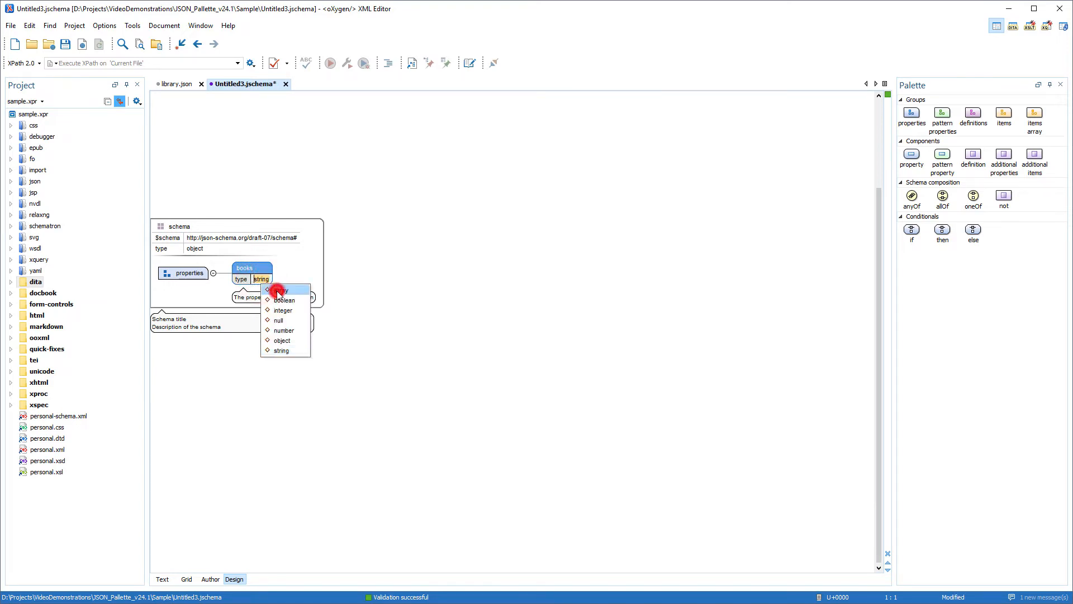
- Make books an array and add an items group with an itemsDef node
{"action": "left_click", "coordinate": [277, 292]}
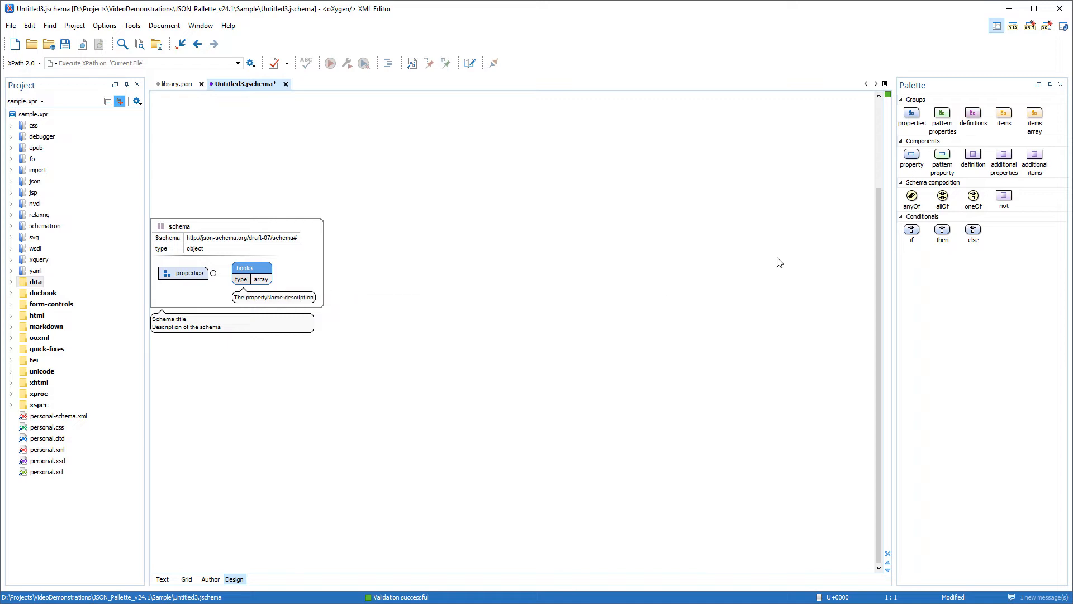
{"action": "left_click_drag", "start_coordinate": [1000, 122], "coordinate": [286, 276]}
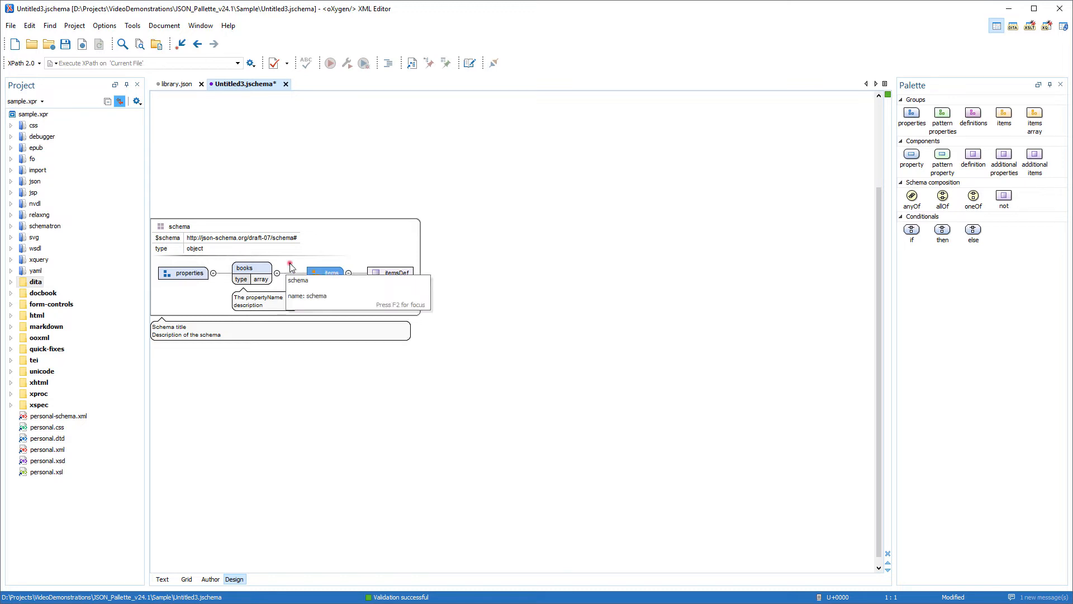
{"action": "left_click", "coordinate": [289, 266]}
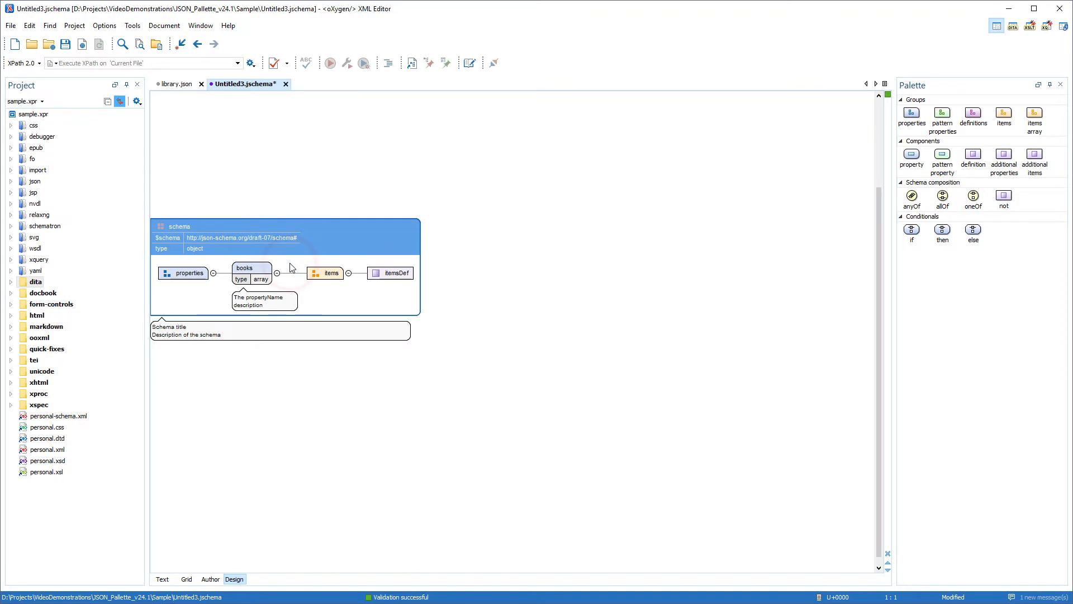
- Set itemsDef's $ref to #/definitions/book via Edit Properties
{"action": "right_click", "coordinate": [392, 279]}
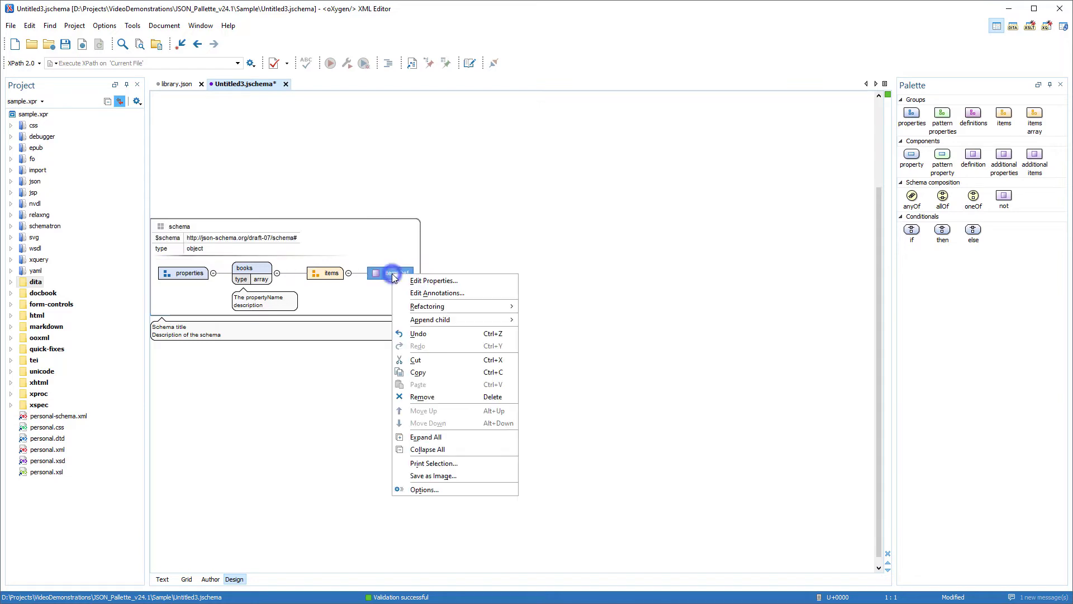
{"action": "left_click", "coordinate": [423, 281]}
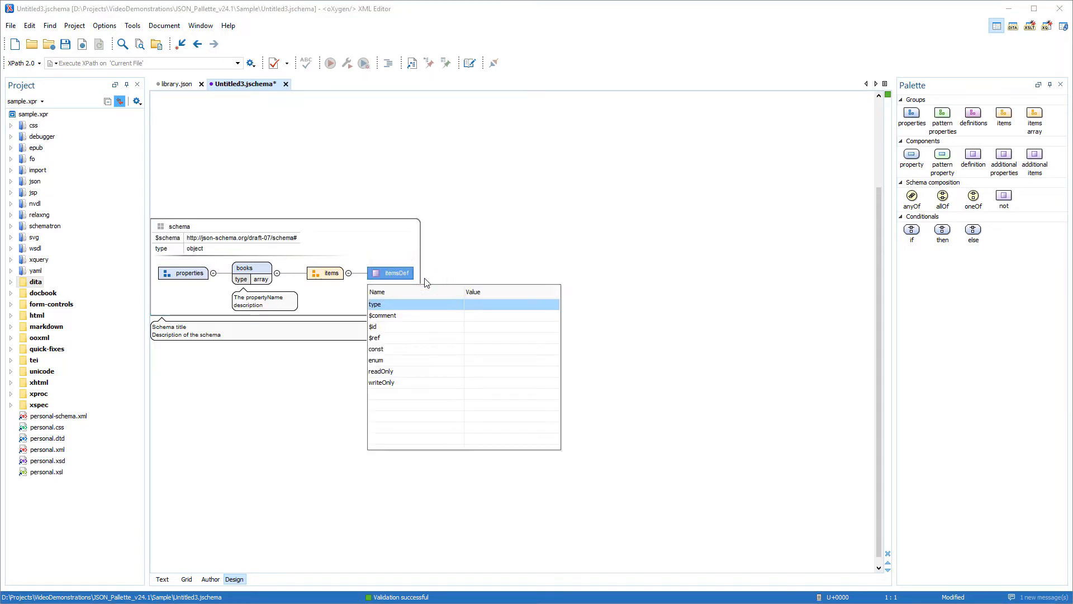
{"action": "left_click", "coordinate": [448, 337]}
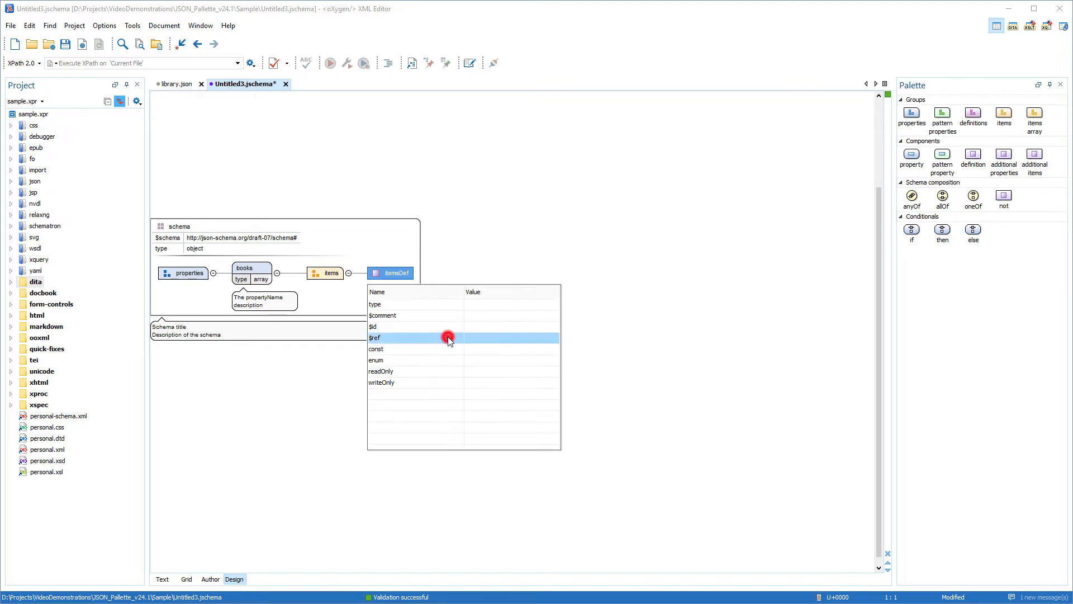
{"action": "type", "text": "#/definitions/book"}
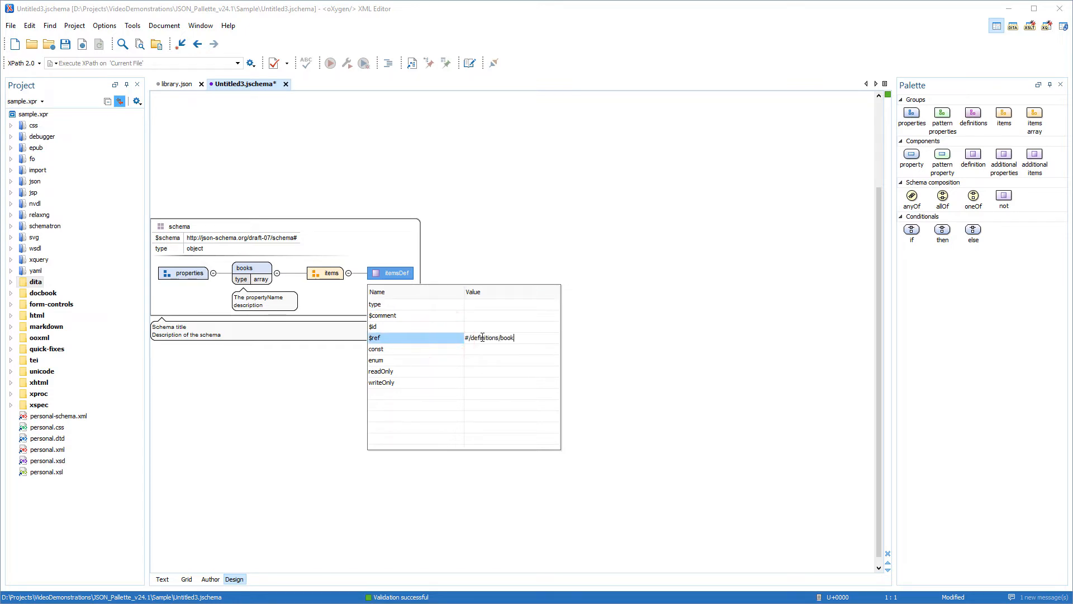
{"action": "key", "text": "Return"}
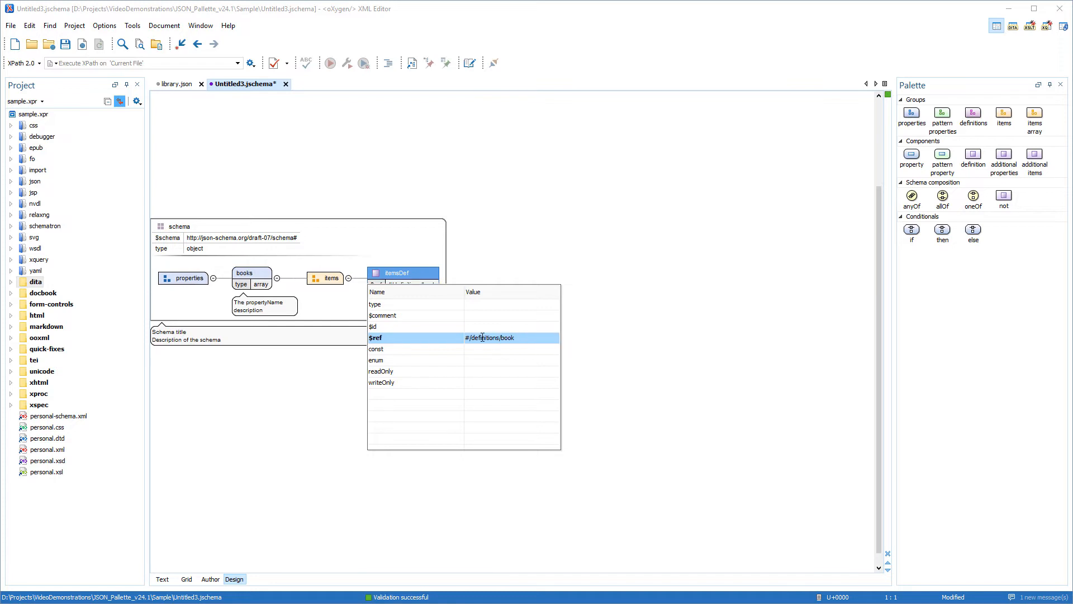
{"action": "left_click", "coordinate": [582, 336]}
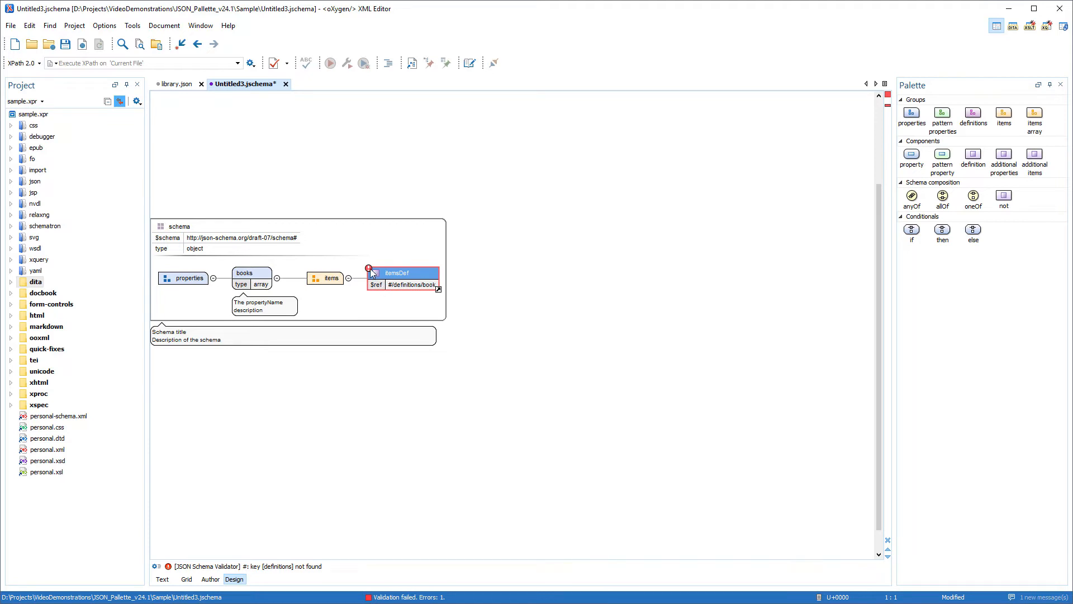
{"action": "mouse_move", "coordinate": [402, 274]}
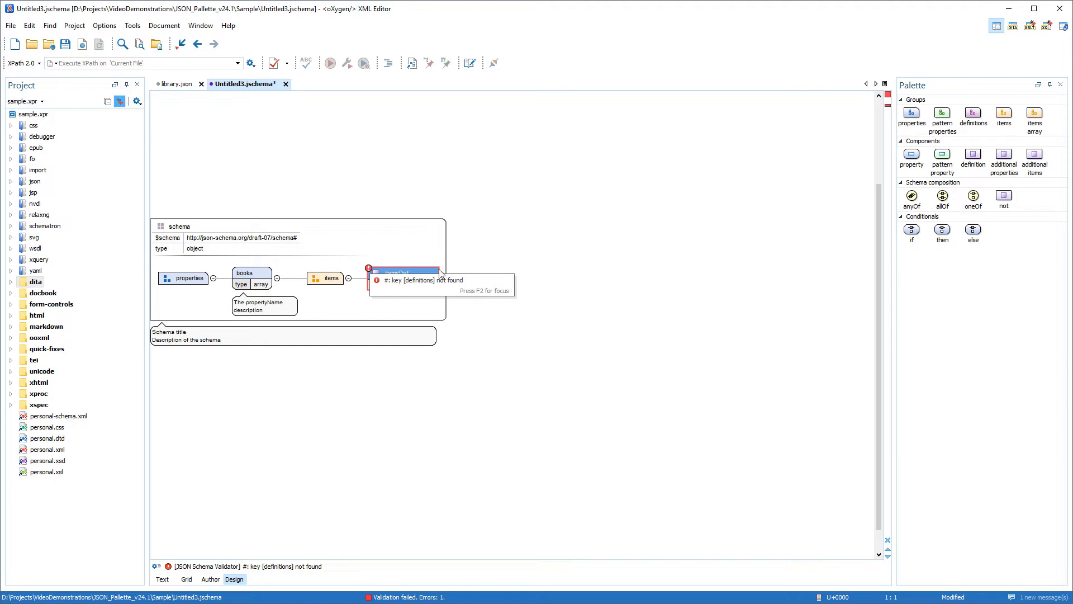
- Add a definitions group to the schema root
{"action": "left_click", "coordinate": [476, 270]}
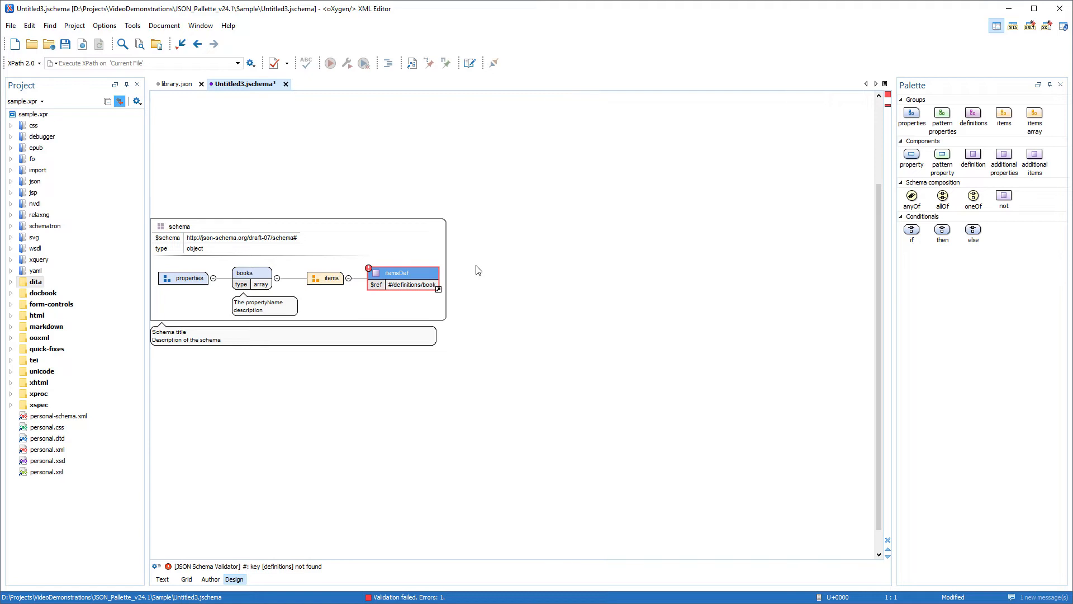
{"action": "left_click", "coordinate": [975, 120]}
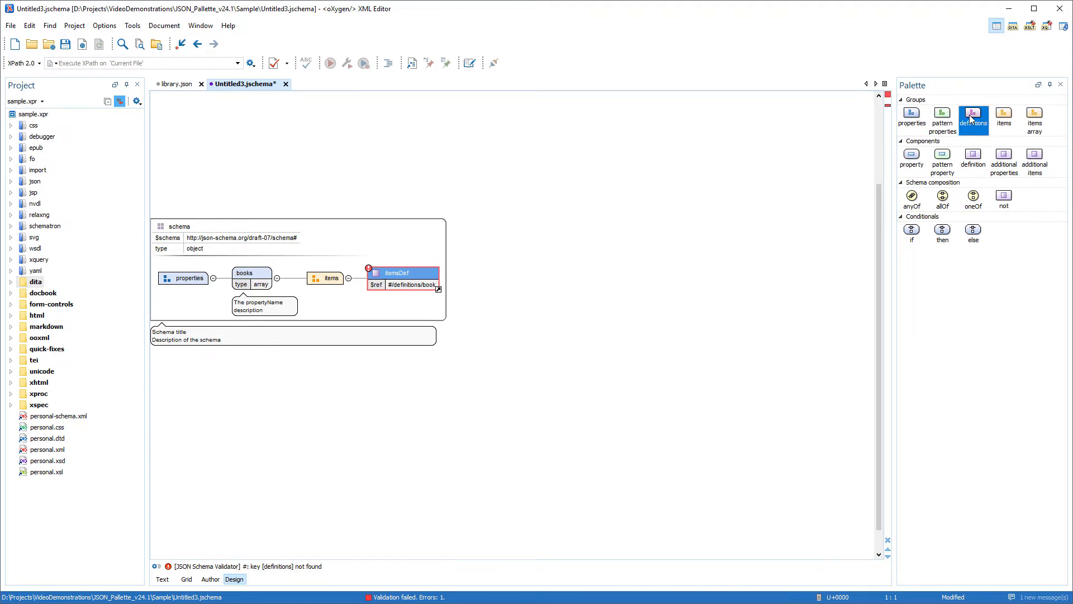
{"action": "left_click_drag", "start_coordinate": [973, 117], "coordinate": [204, 317]}
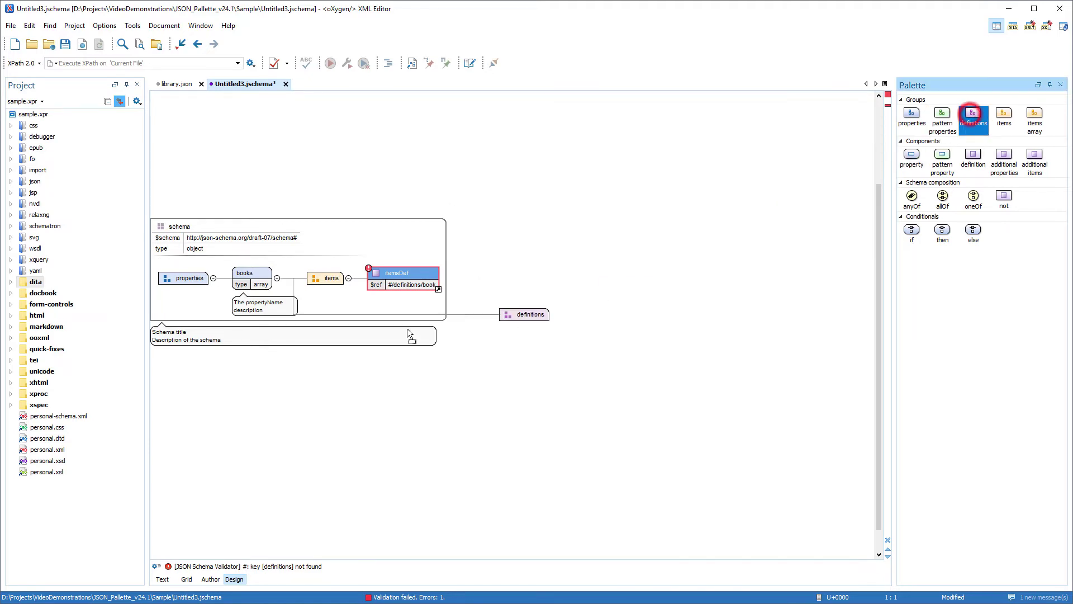
{"action": "left_click", "coordinate": [205, 316]}
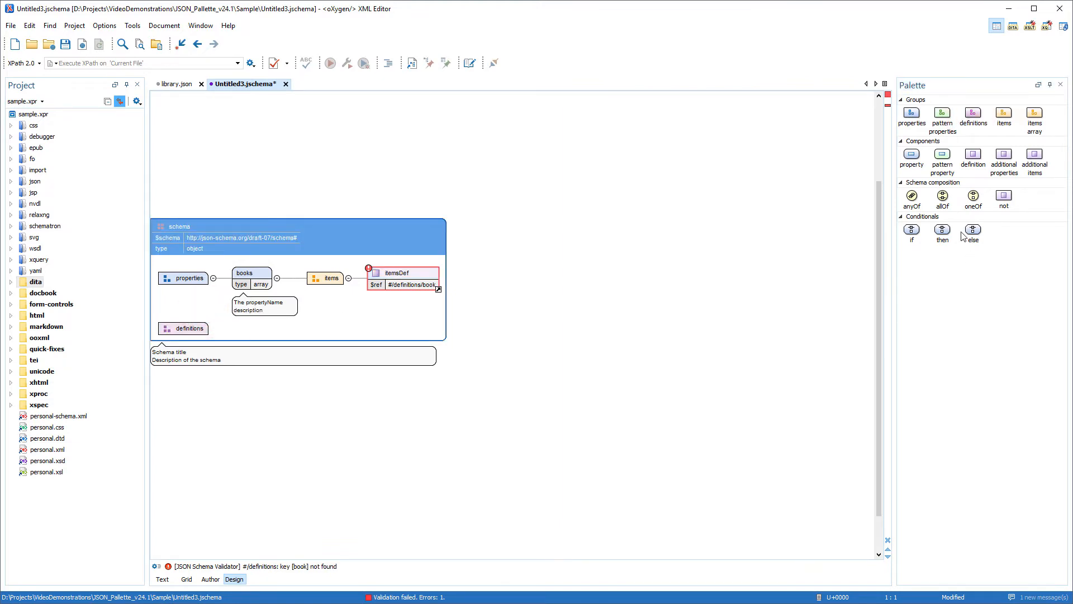
- Add a definition inside definitions and name it book
{"action": "left_click", "coordinate": [974, 163]}
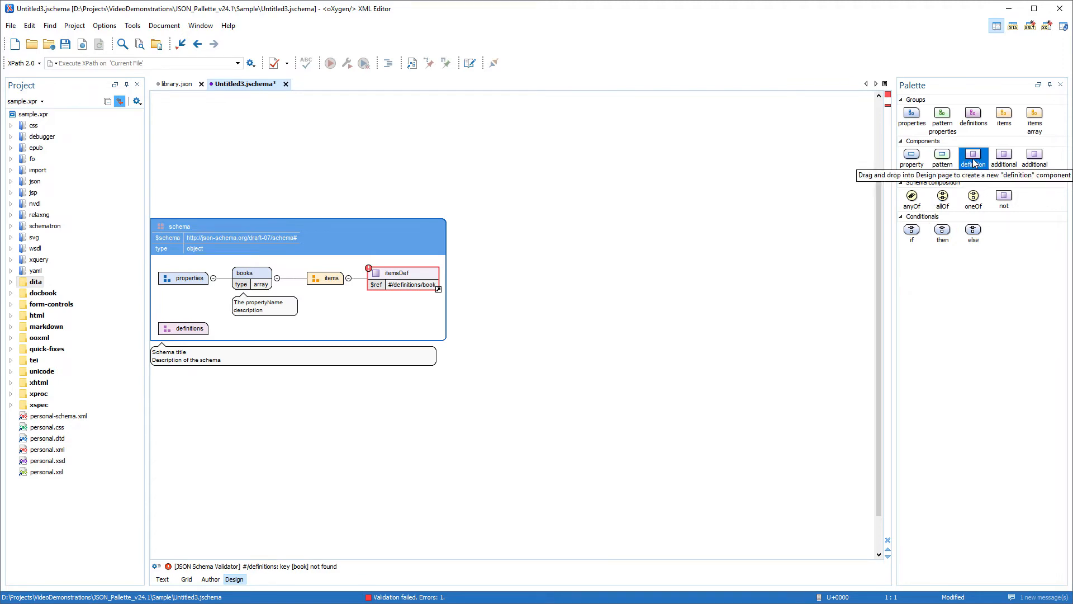
{"action": "left_click_drag", "start_coordinate": [974, 164], "coordinate": [242, 329]}
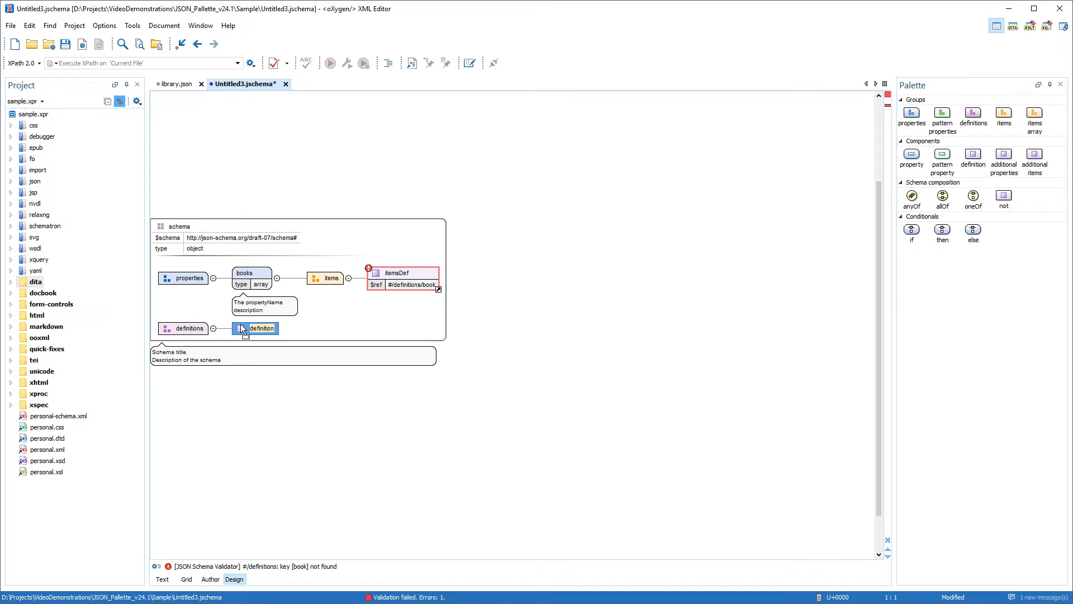
{"action": "type", "text": "book"}
{"action": "key", "text": "Return"}
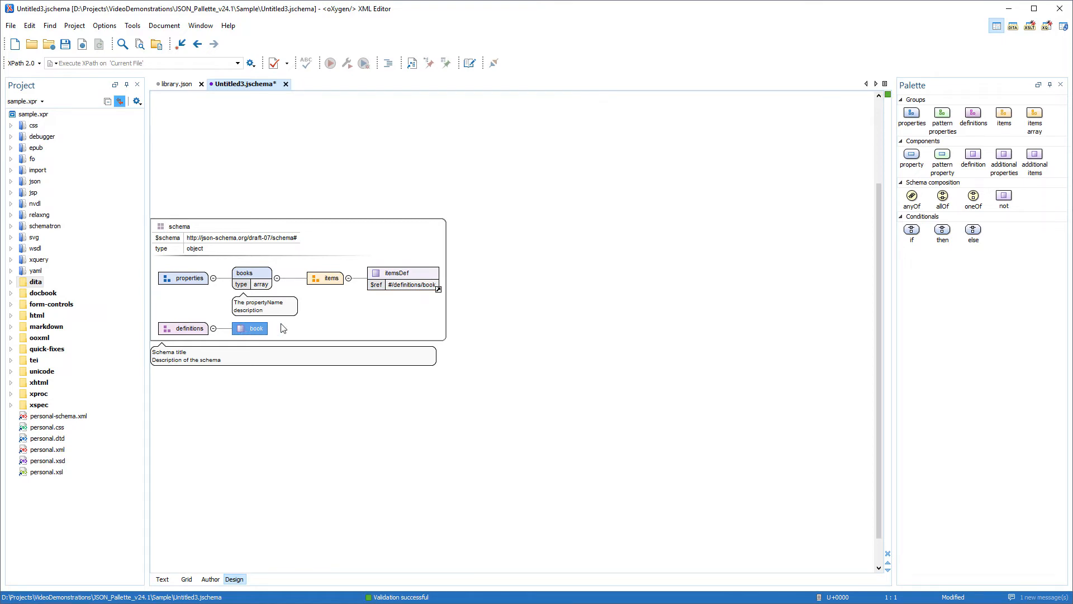
- Give book a properties group containing a property named title
{"action": "mouse_move", "coordinate": [911, 115]}
{"action": "left_mouse_down"}
{"action": "mouse_move", "coordinate": [320, 309]}
{"action": "mouse_move", "coordinate": [291, 330]}
{"action": "left_mouse_up"}
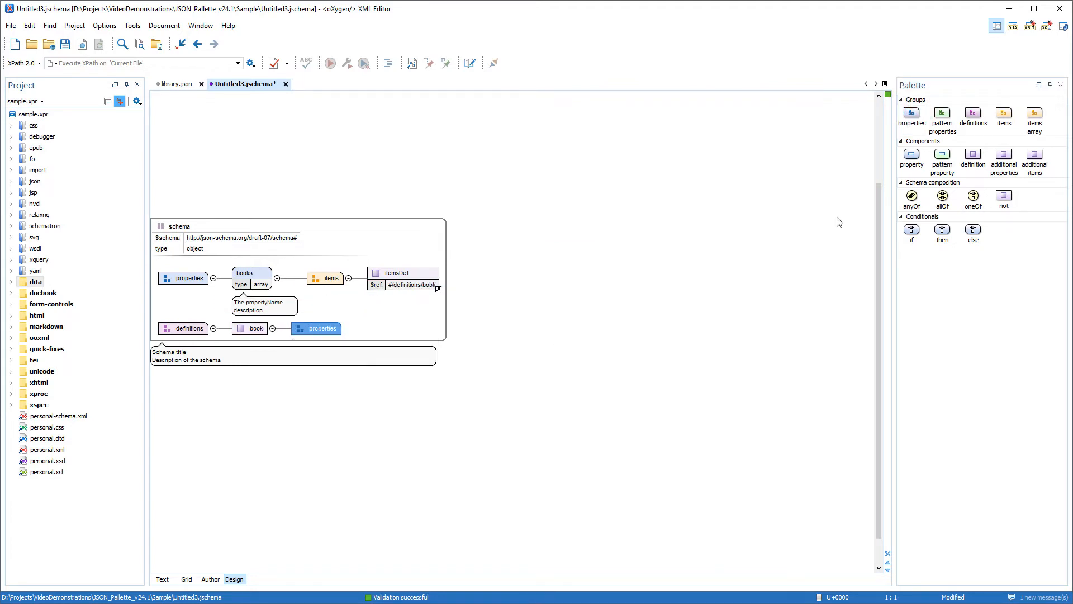
{"action": "left_click", "coordinate": [905, 157]}
{"action": "left_click_drag", "start_coordinate": [905, 157], "coordinate": [367, 337]}
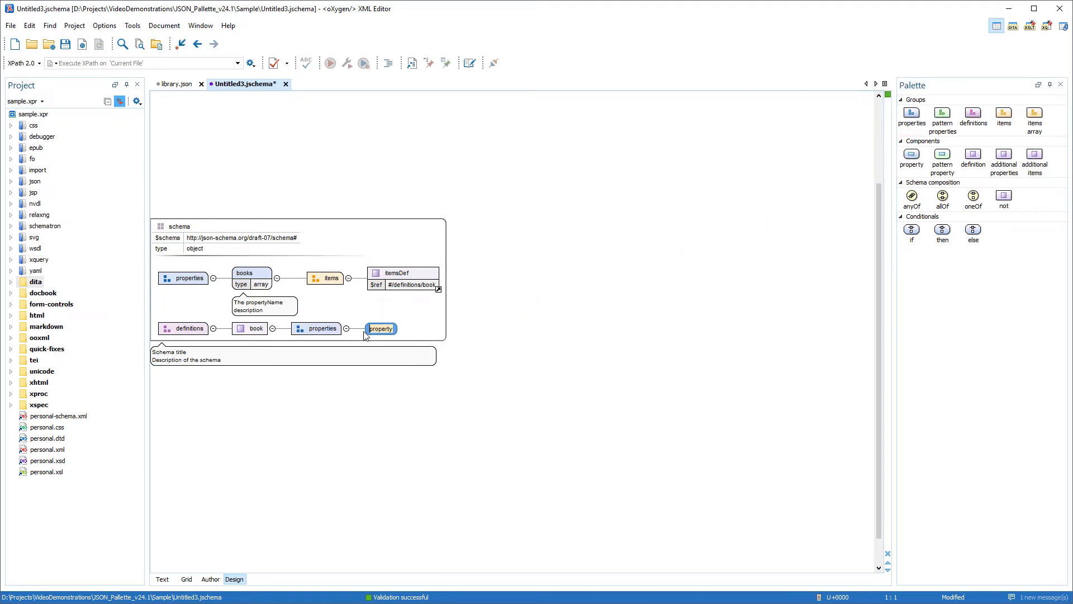
{"action": "type", "text": "tit"}
{"action": "type", "text": "le"}
{"action": "key", "text": "Return"}
- Set the title property's type to string via Edit Properties
{"action": "right_click", "coordinate": [374, 332]}
{"action": "left_click", "coordinate": [389, 337]}
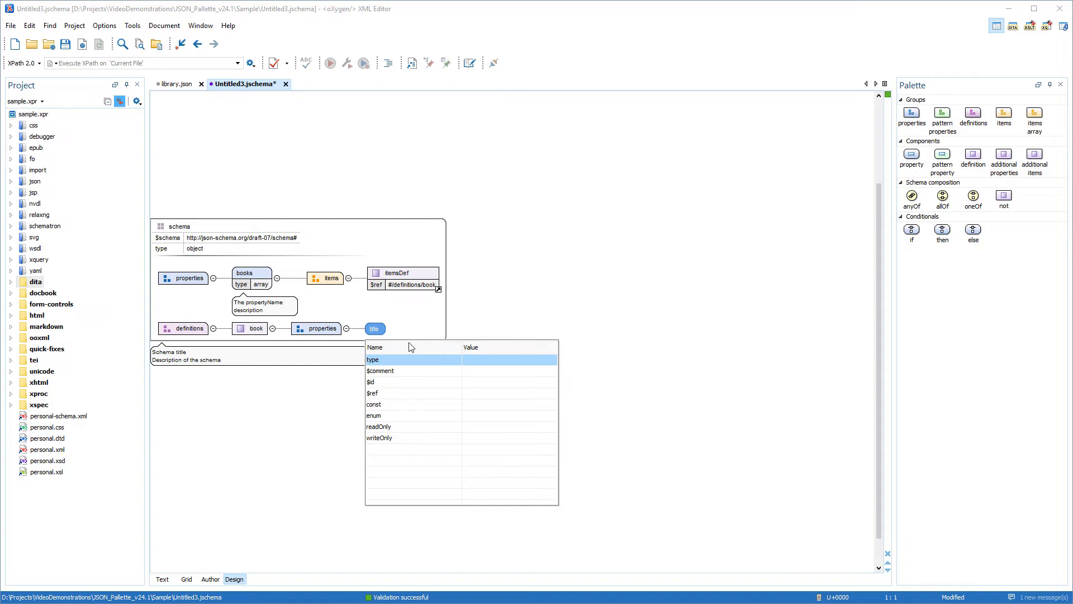
{"action": "left_click", "coordinate": [470, 360]}
{"action": "type", "text": "string"}
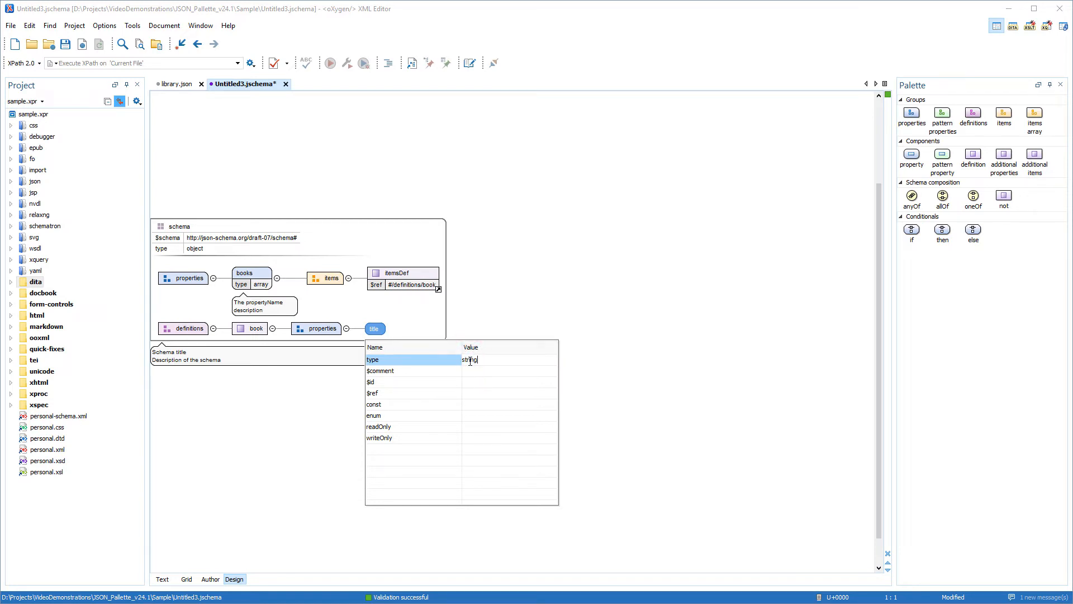
{"action": "key", "text": "Return"}
{"action": "left_click", "coordinate": [483, 335]}
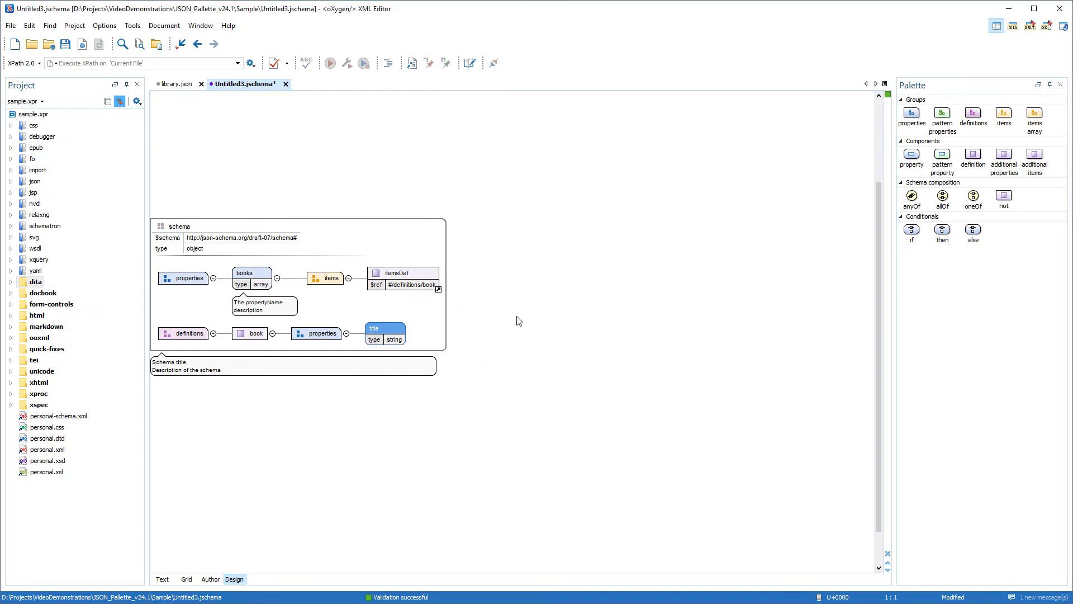
- Add a genre property under title in book and attach a oneOf composition to it
{"action": "left_click", "coordinate": [907, 158]}
{"action": "left_click_drag", "start_coordinate": [908, 158], "coordinate": [413, 350]}
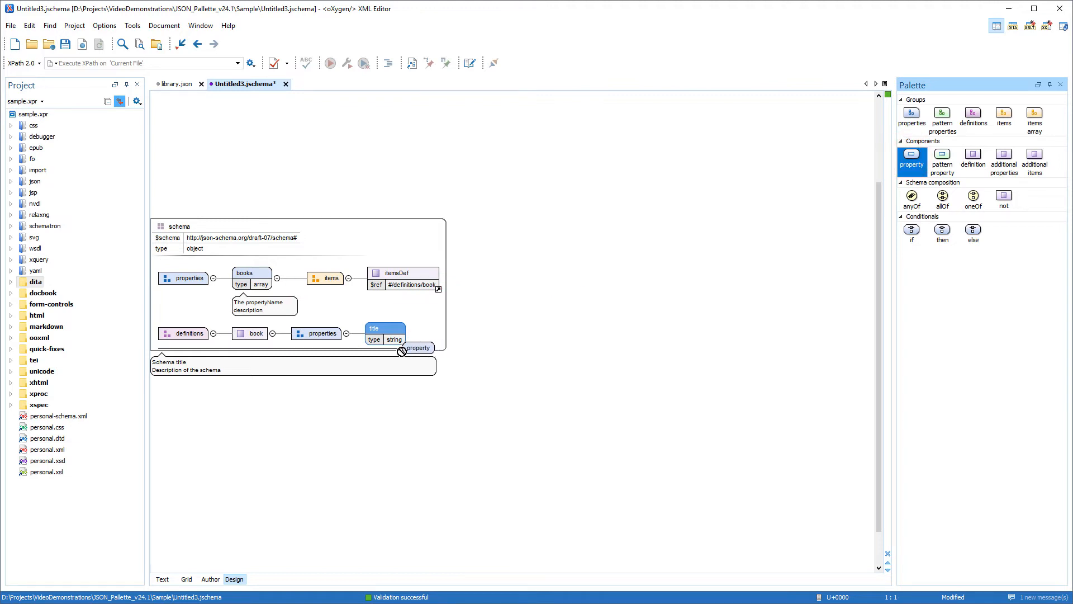
{"action": "left_click_drag", "start_coordinate": [413, 351], "coordinate": [403, 351]}
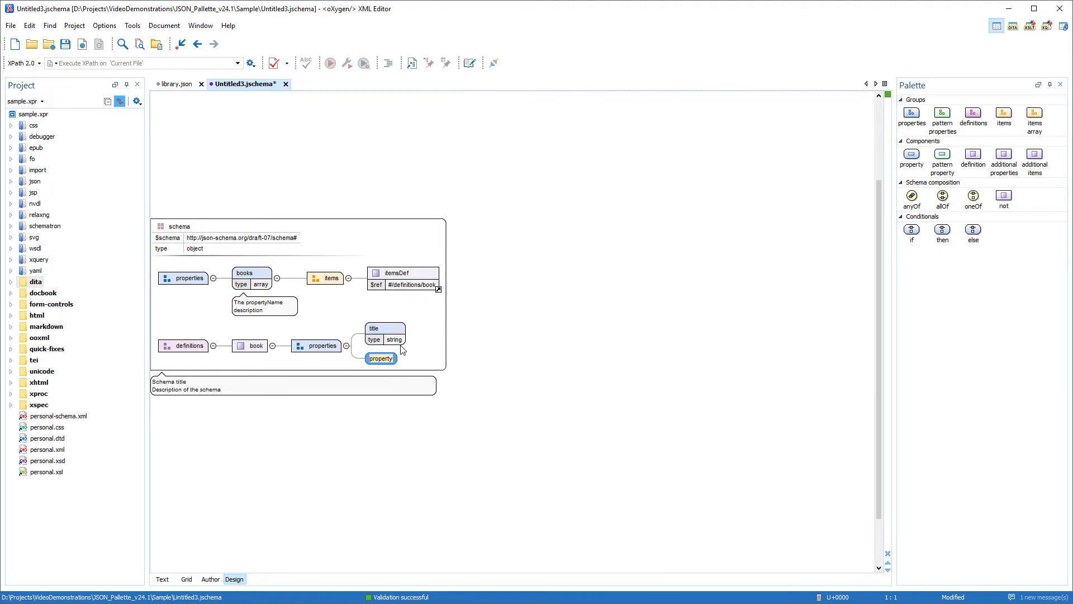
{"action": "type", "text": "genre"}
{"action": "key", "text": "Return"}
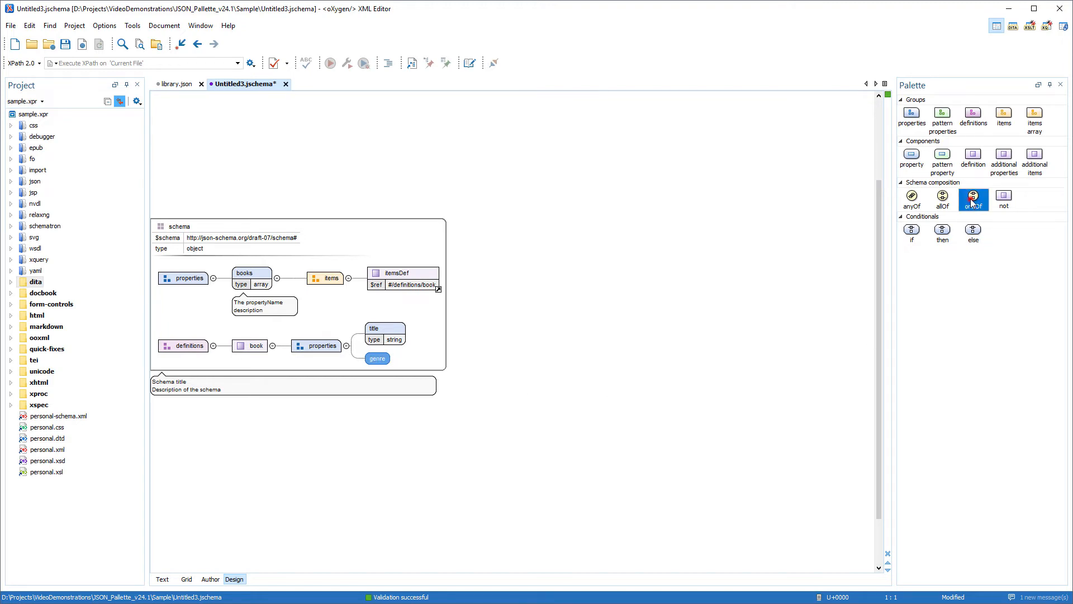
{"action": "left_click_drag", "start_coordinate": [972, 198], "coordinate": [410, 360]}
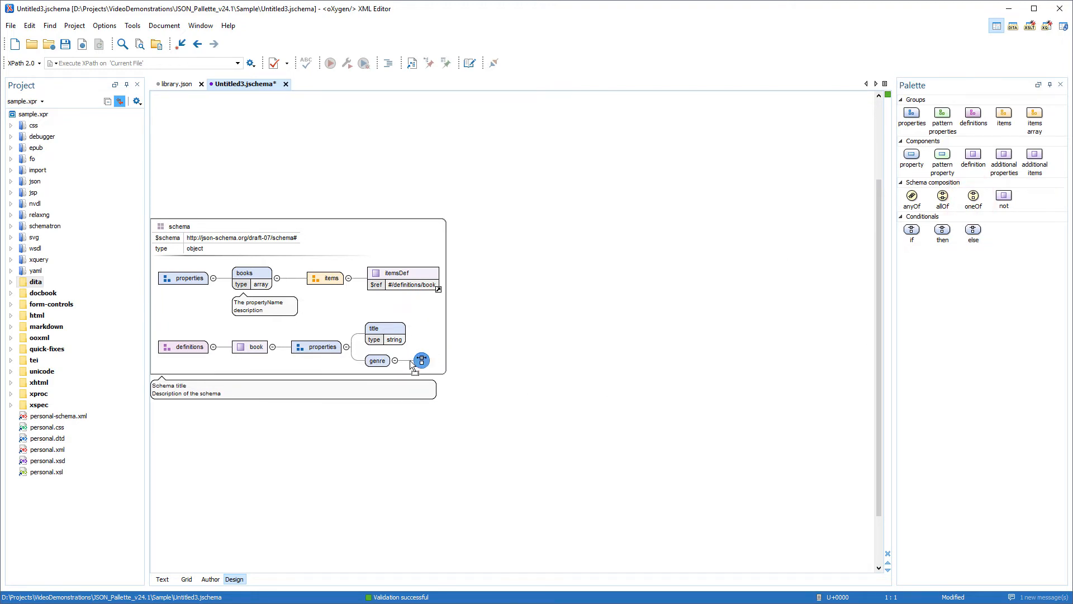
{"action": "left_click", "coordinate": [464, 363]}
- Add genre's first oneOf option referencing #/definitions/genre
{"action": "left_click", "coordinate": [971, 164]}
{"action": "left_click_drag", "start_coordinate": [971, 164], "coordinate": [438, 369]}
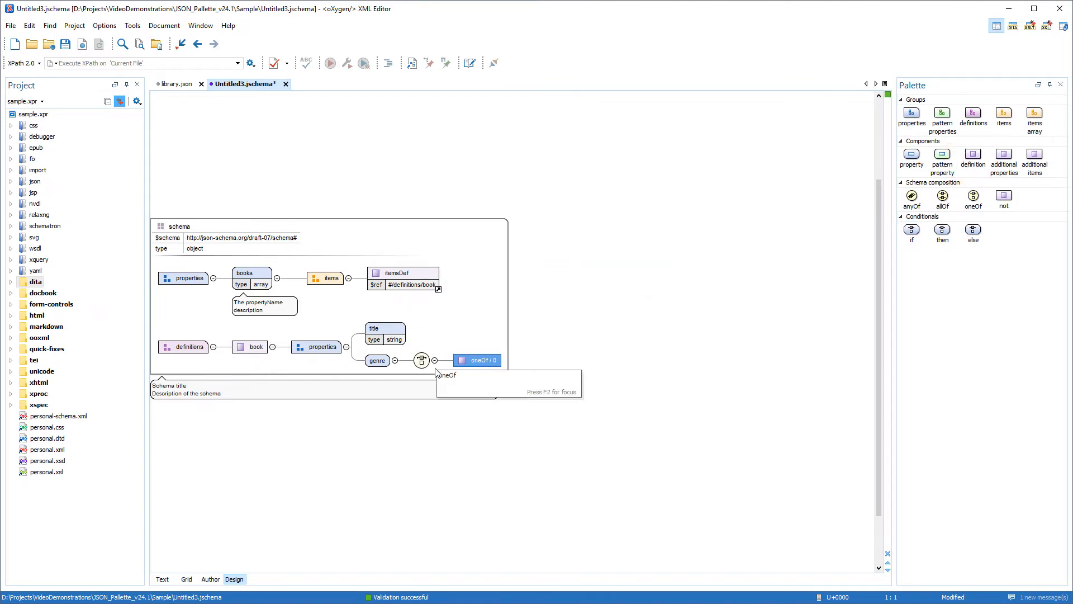
{"action": "right_click", "coordinate": [482, 362]}
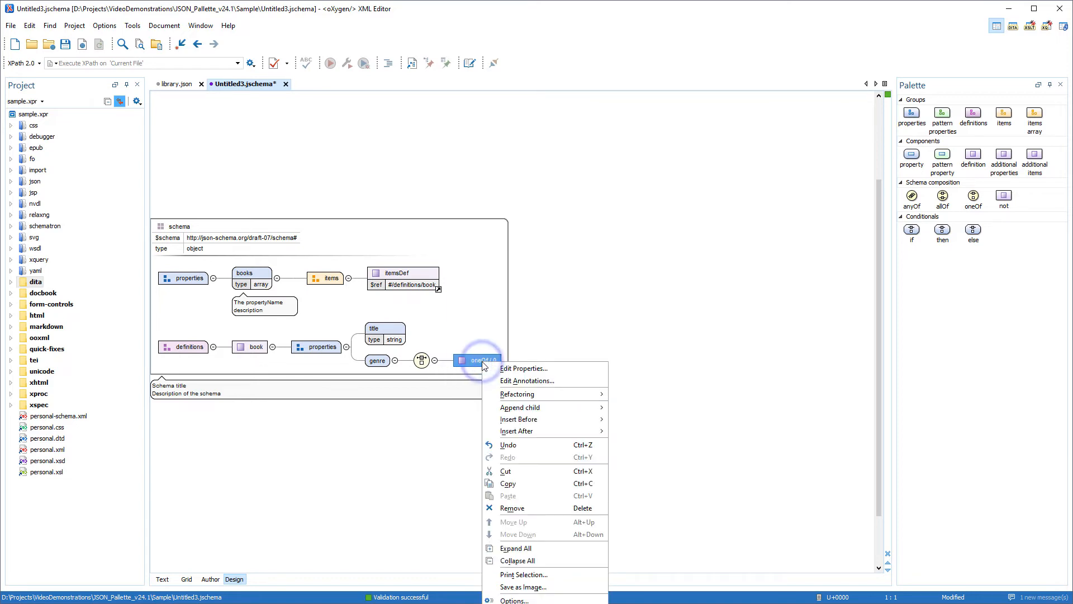
{"action": "left_click", "coordinate": [497, 369]}
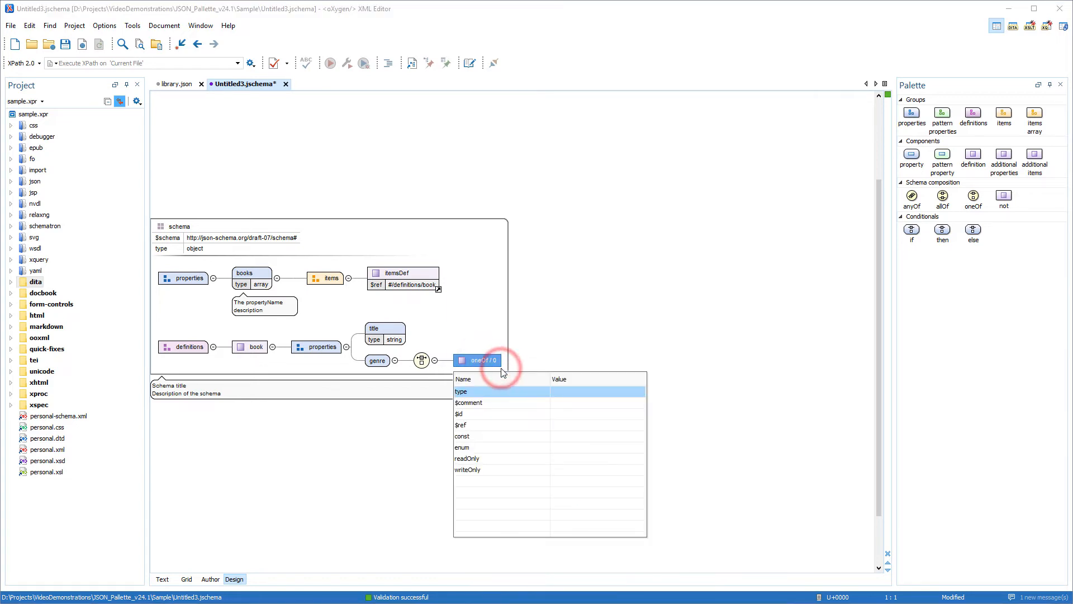
{"action": "left_click", "coordinate": [503, 424]}
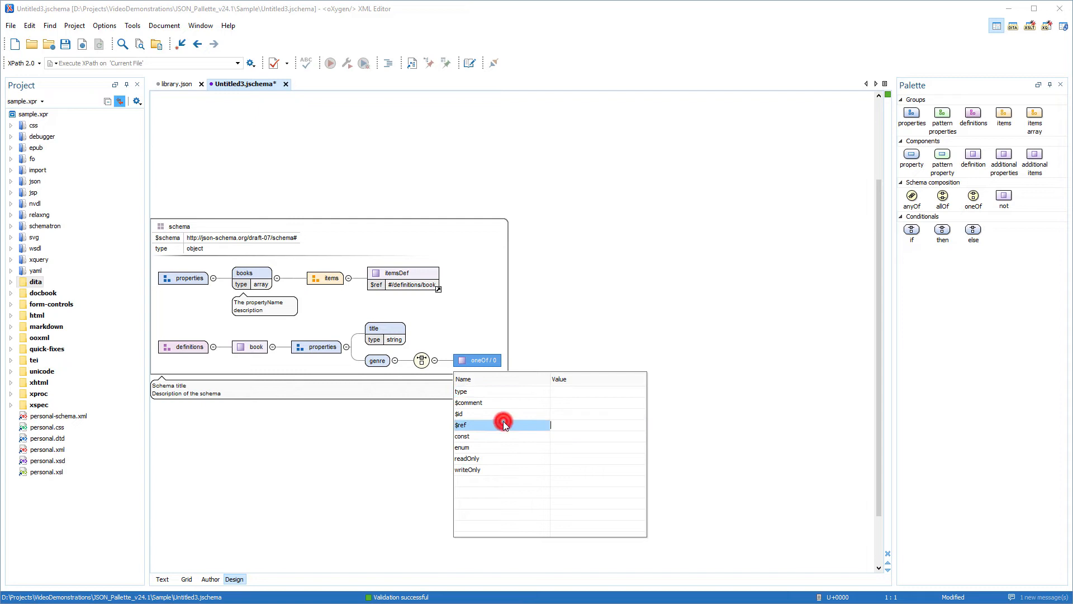
{"action": "left_click", "coordinate": [568, 424]}
{"action": "type", "text": "#/definitions/genre"}
{"action": "key", "text": "Return"}
{"action": "left_click", "coordinate": [582, 367]}
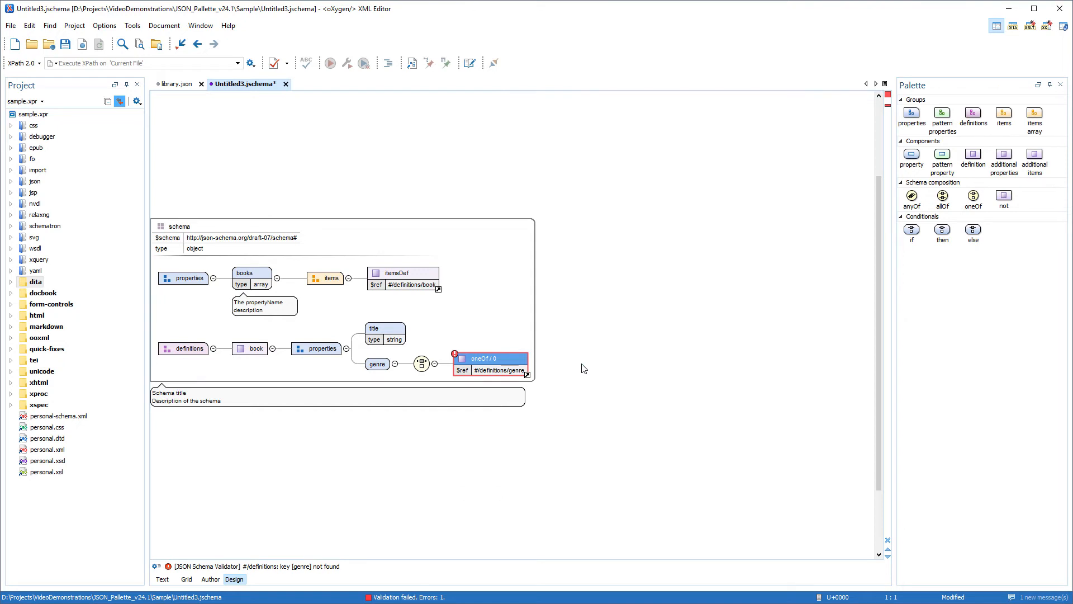
- Add a second oneOf option under genre and set its type to array
{"action": "left_click", "coordinate": [976, 166]}
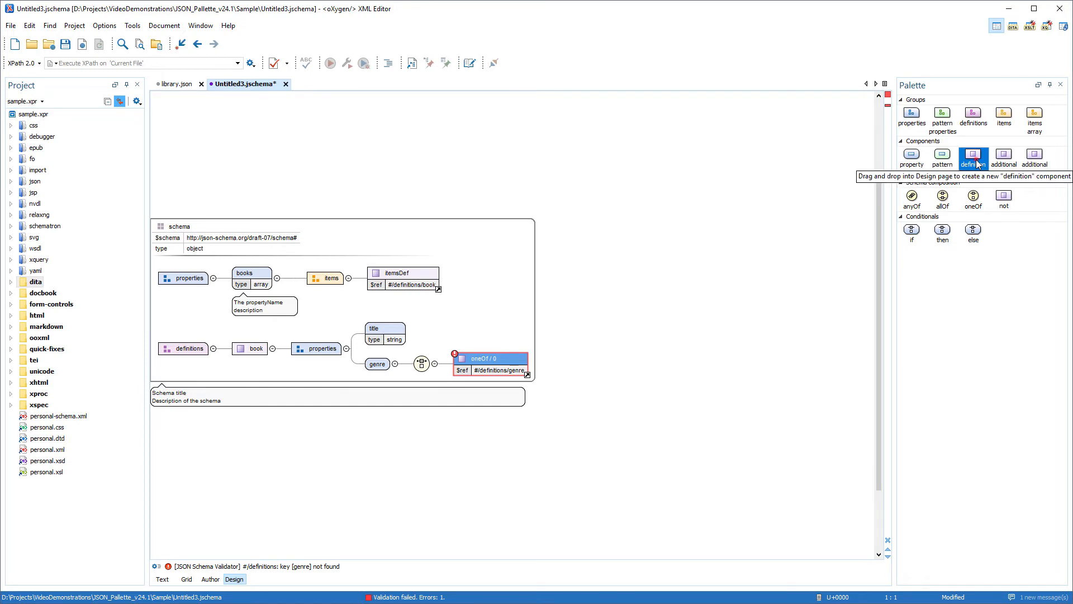
{"action": "left_click_drag", "start_coordinate": [976, 165], "coordinate": [503, 382]}
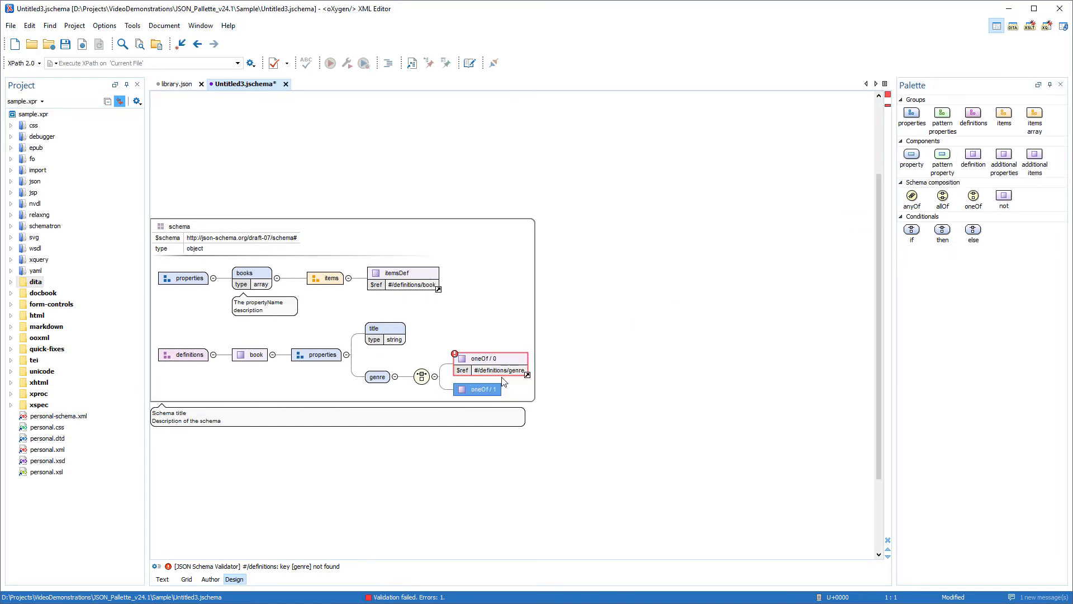
{"action": "mouse_move", "coordinate": [479, 389]}
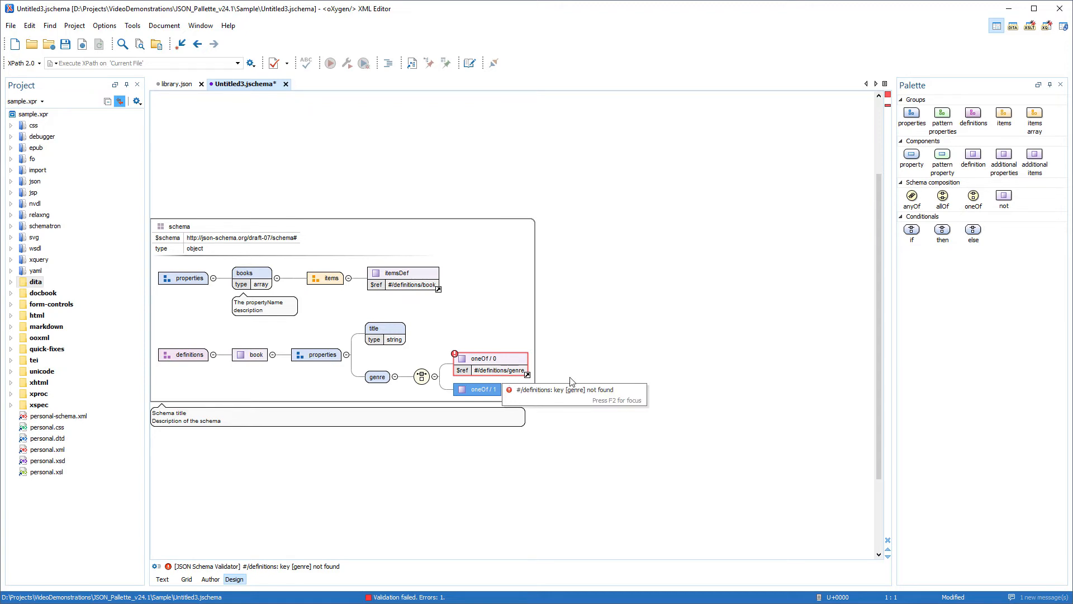
{"action": "right_click", "coordinate": [486, 393]}
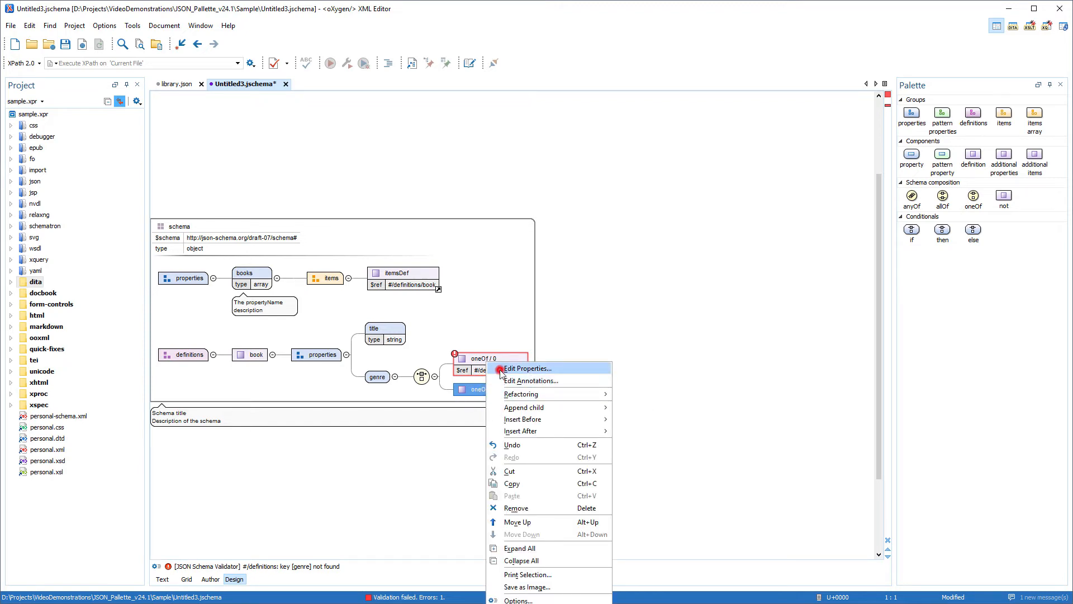
{"action": "left_click", "coordinate": [501, 371]}
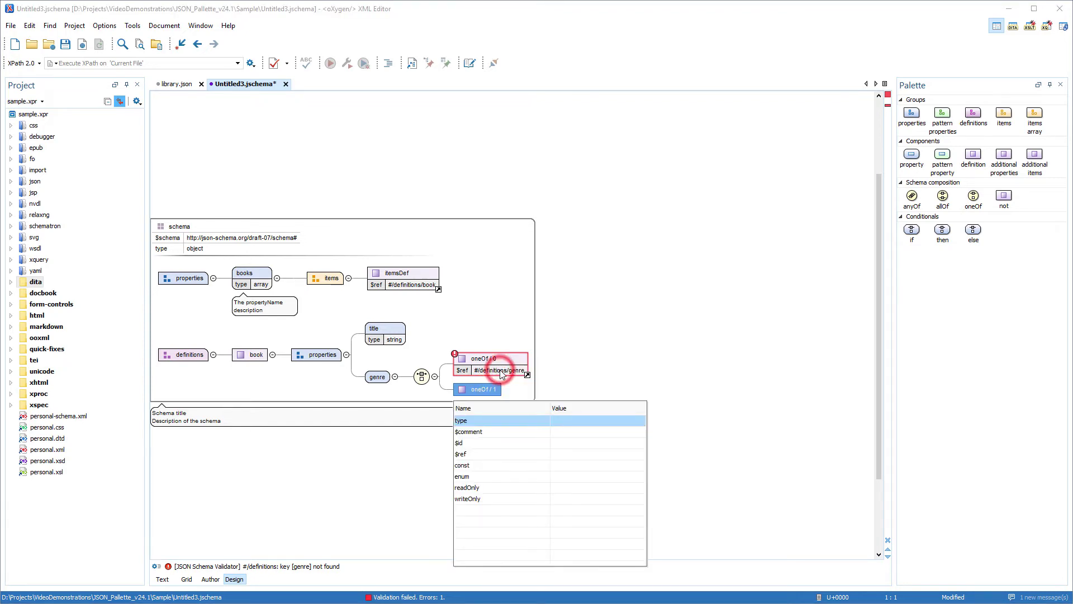
{"action": "left_click", "coordinate": [563, 421]}
{"action": "type", "text": "array"}
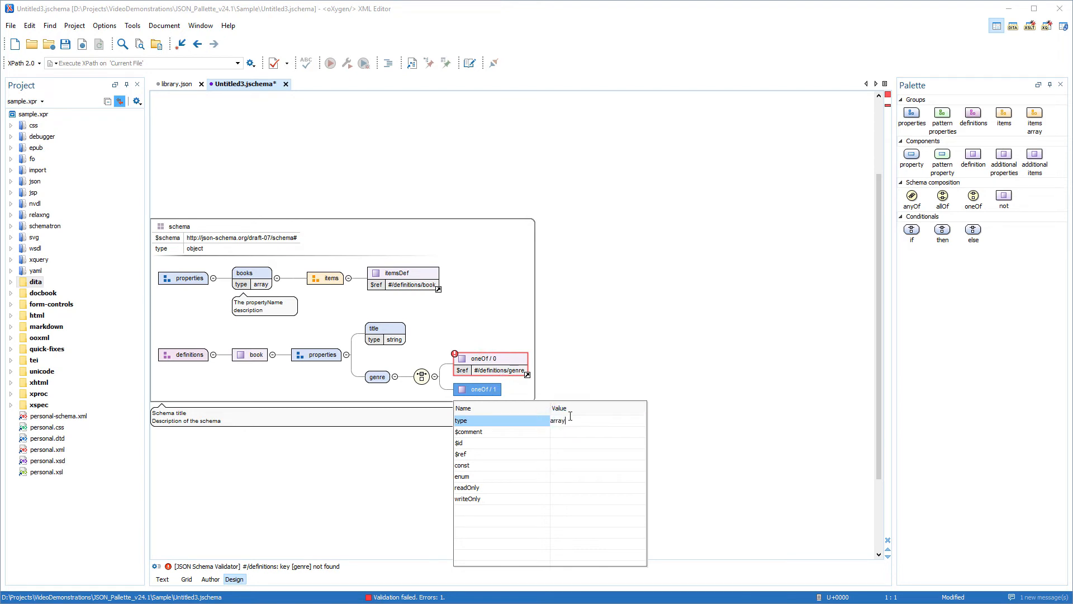
{"action": "key", "text": "Return"}
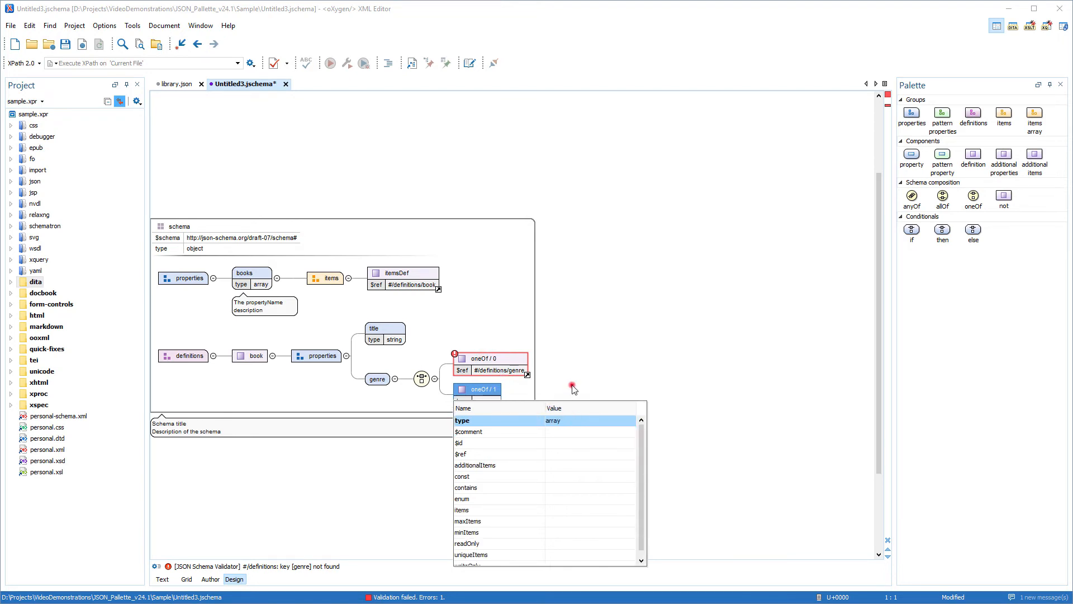
{"action": "left_click", "coordinate": [573, 388]}
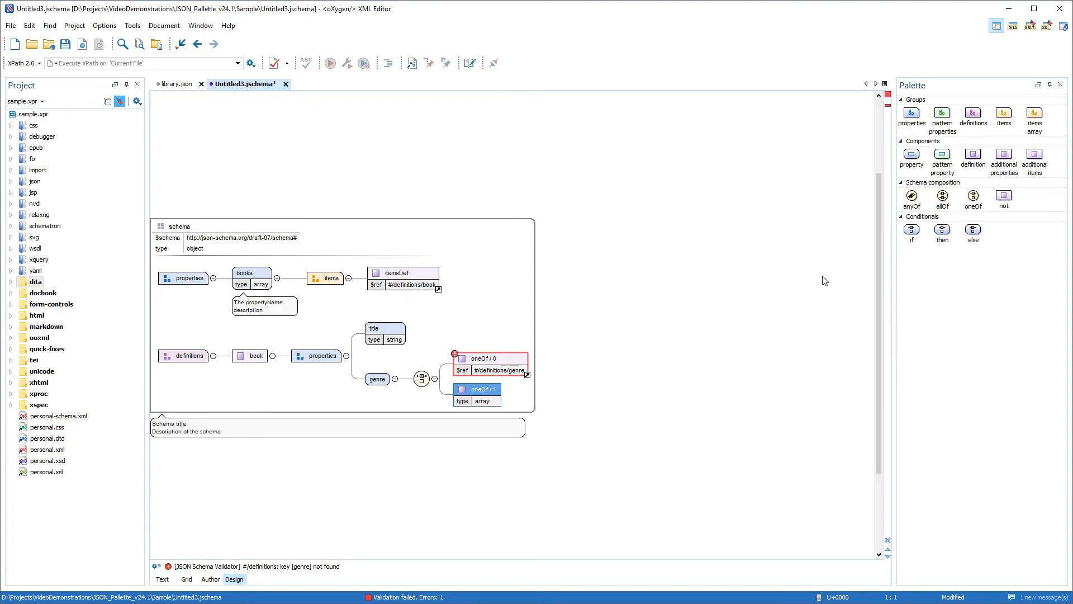
- Give the array option an items group whose itemsDef references #/definitions/genre
{"action": "mouse_move", "coordinate": [999, 120]}
{"action": "left_mouse_down"}
{"action": "mouse_move", "coordinate": [575, 340]}
{"action": "mouse_move", "coordinate": [518, 399]}
{"action": "left_mouse_up"}
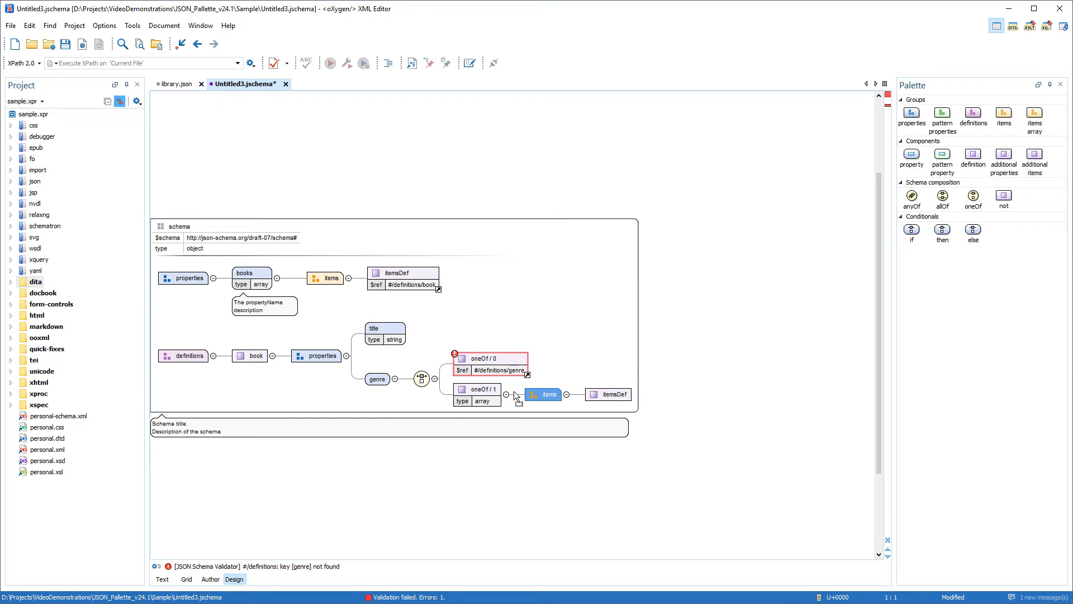
{"action": "right_click", "coordinate": [612, 395]}
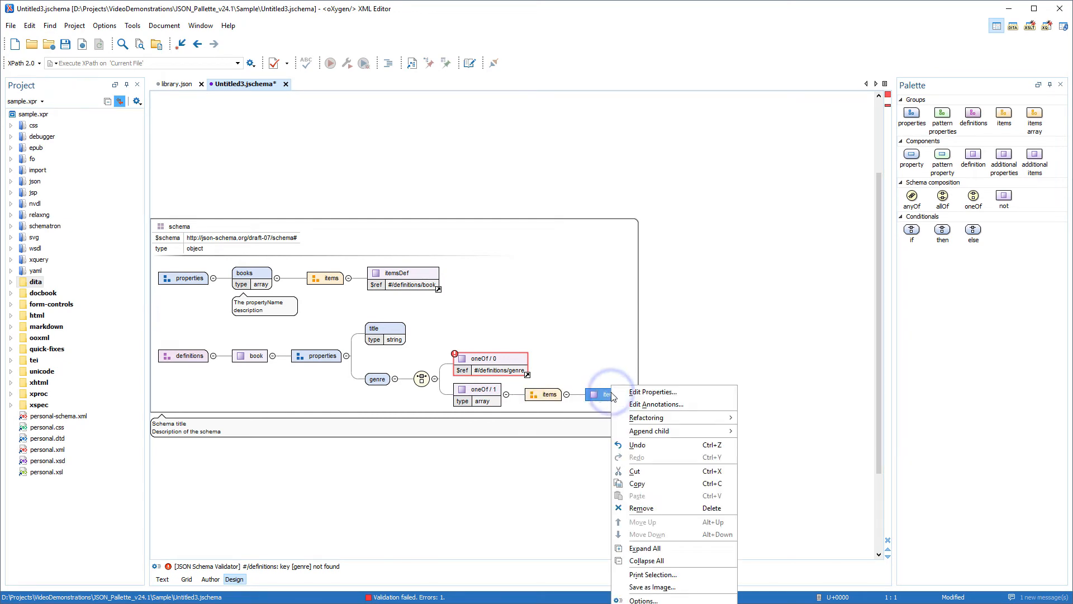
{"action": "left_click", "coordinate": [634, 391]}
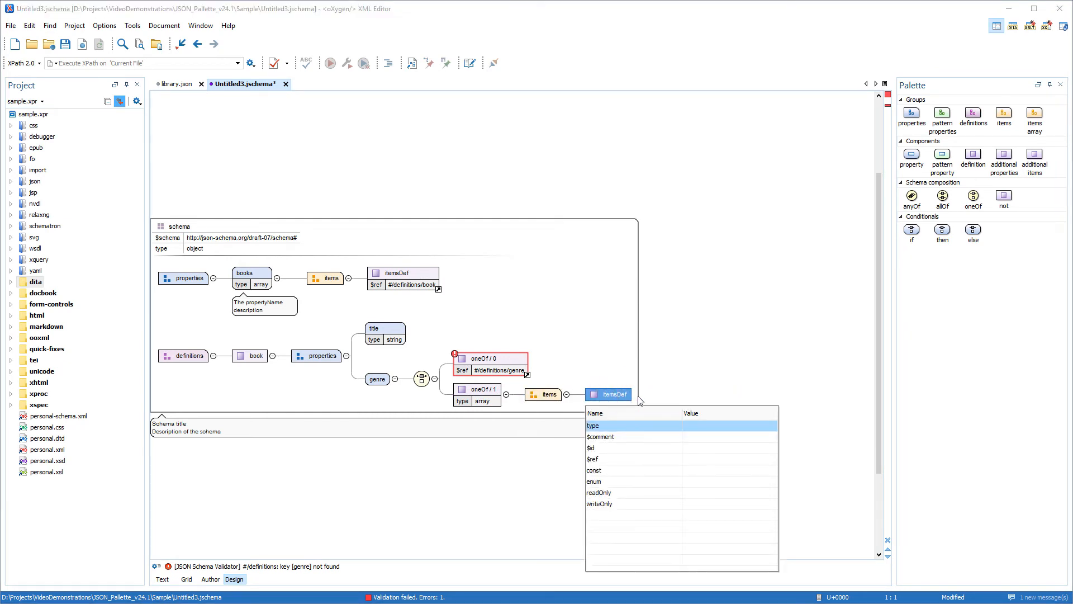
{"action": "left_click", "coordinate": [690, 459]}
{"action": "type", "text": "#/definitions/genre"}
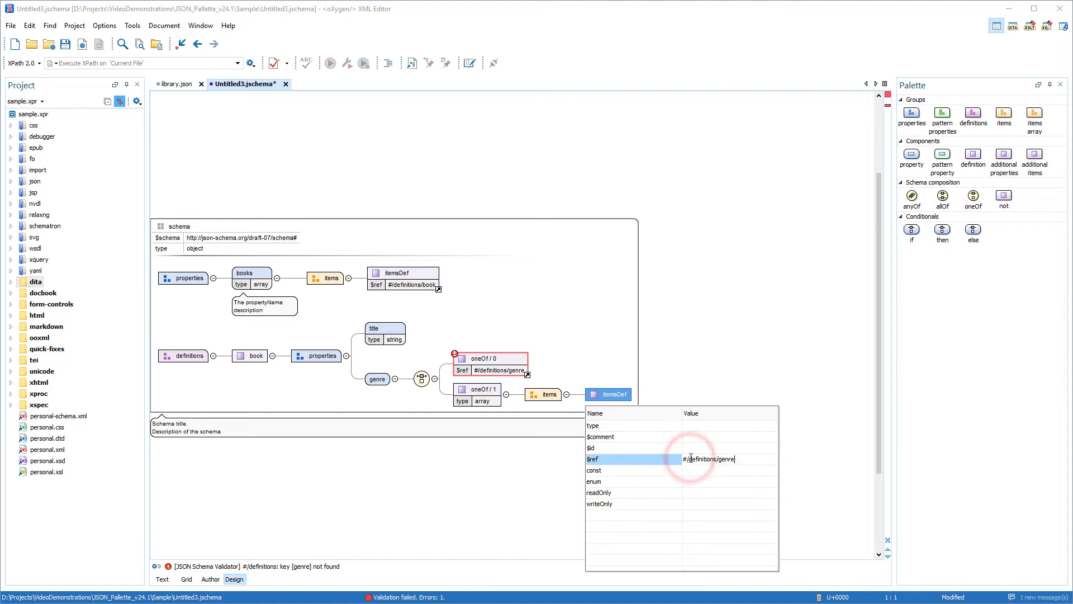
{"action": "key", "text": "Return"}
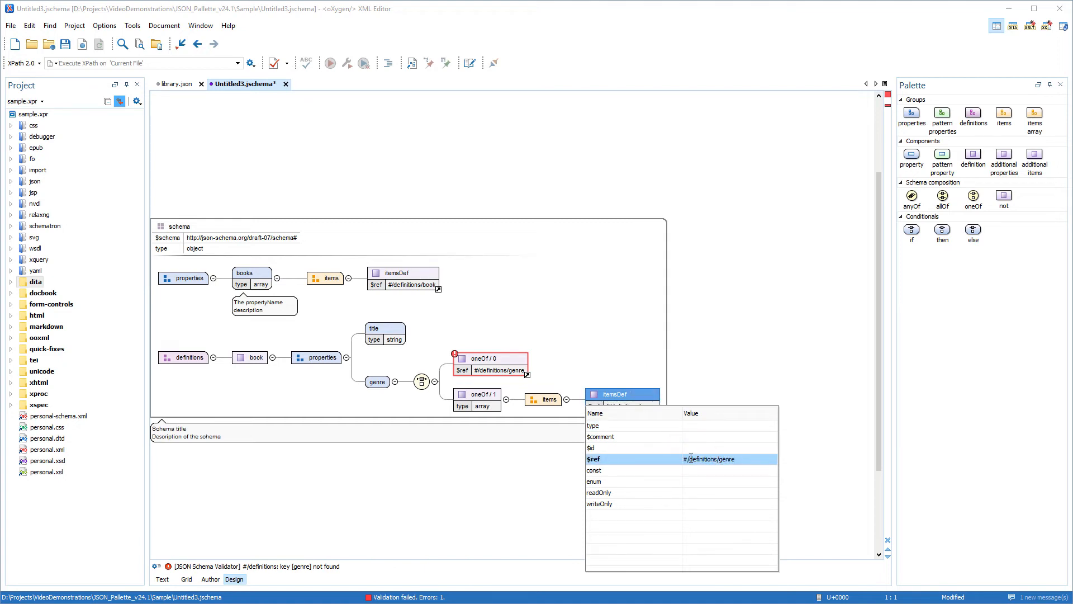
- Add a new definition under definitions named genre
{"action": "left_click", "coordinate": [717, 402]}
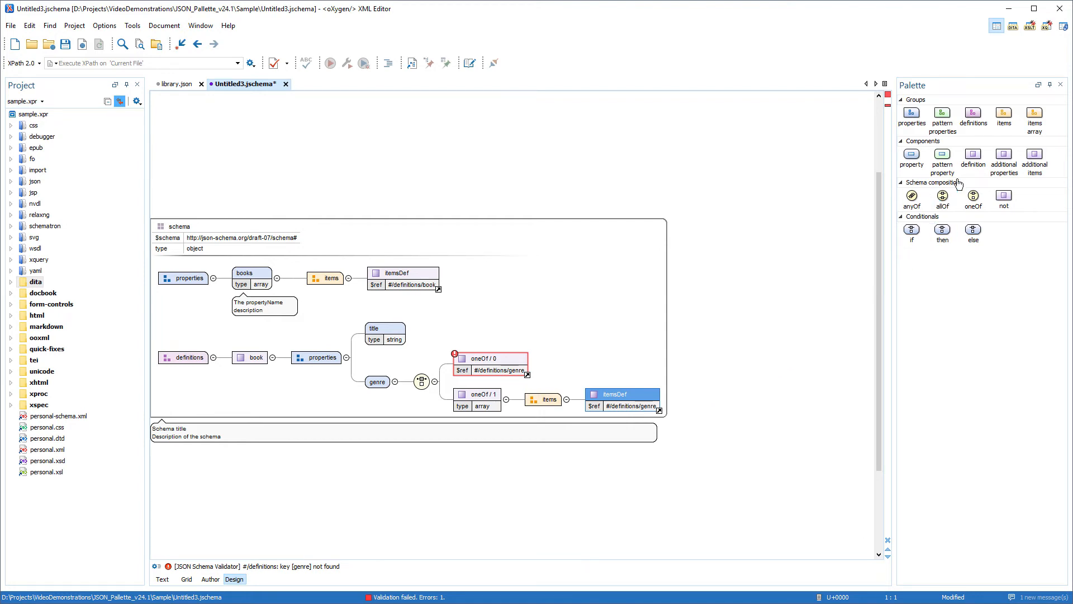
{"action": "left_click", "coordinate": [970, 160]}
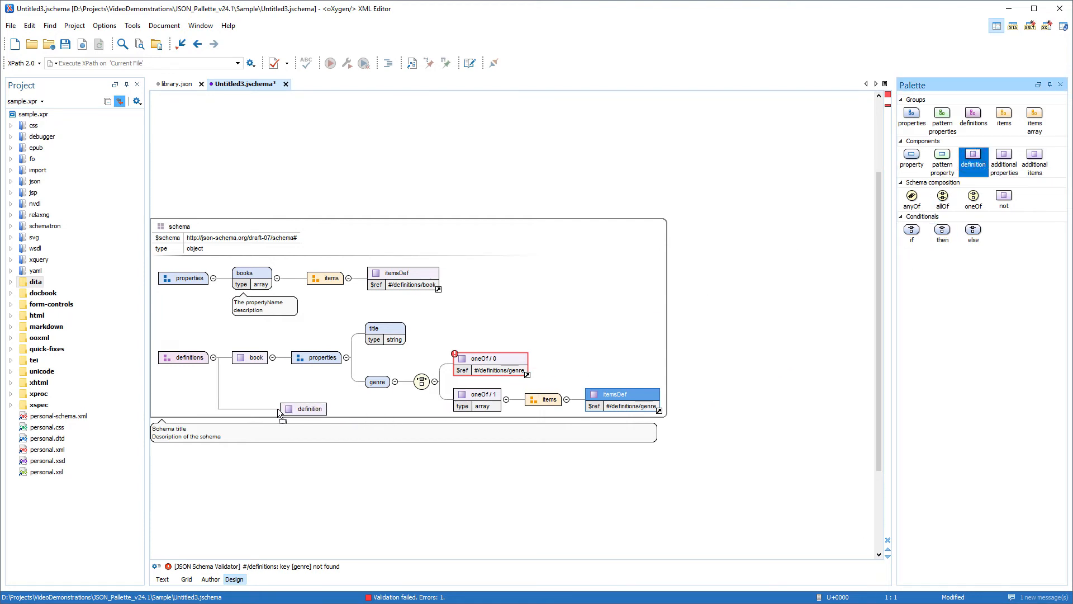
{"action": "left_click_drag", "start_coordinate": [969, 159], "coordinate": [275, 415]}
{"action": "type", "text": "genre"}
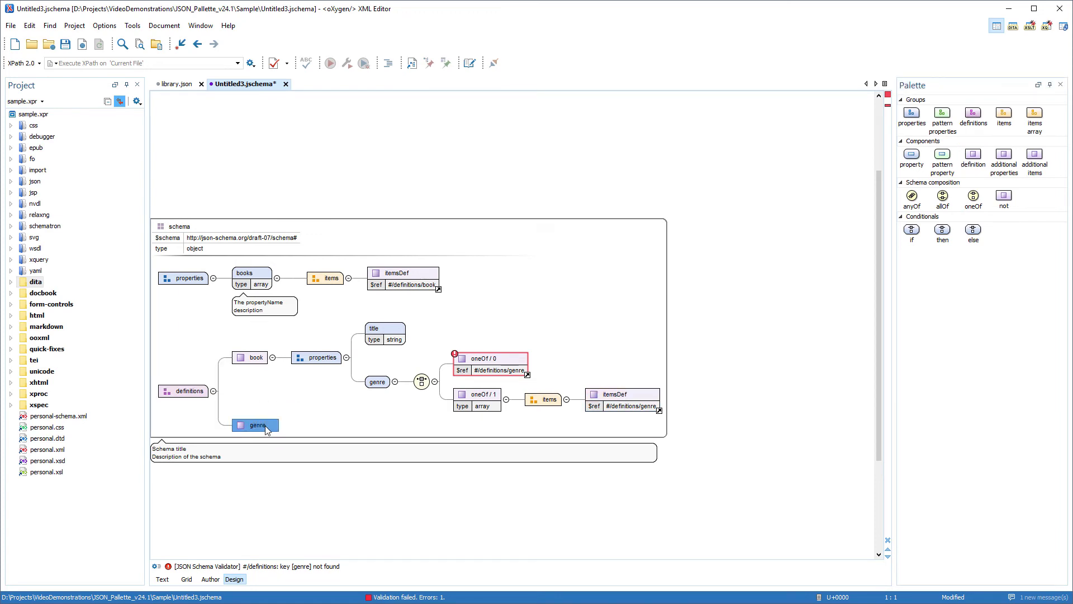
{"action": "key", "text": "Return"}
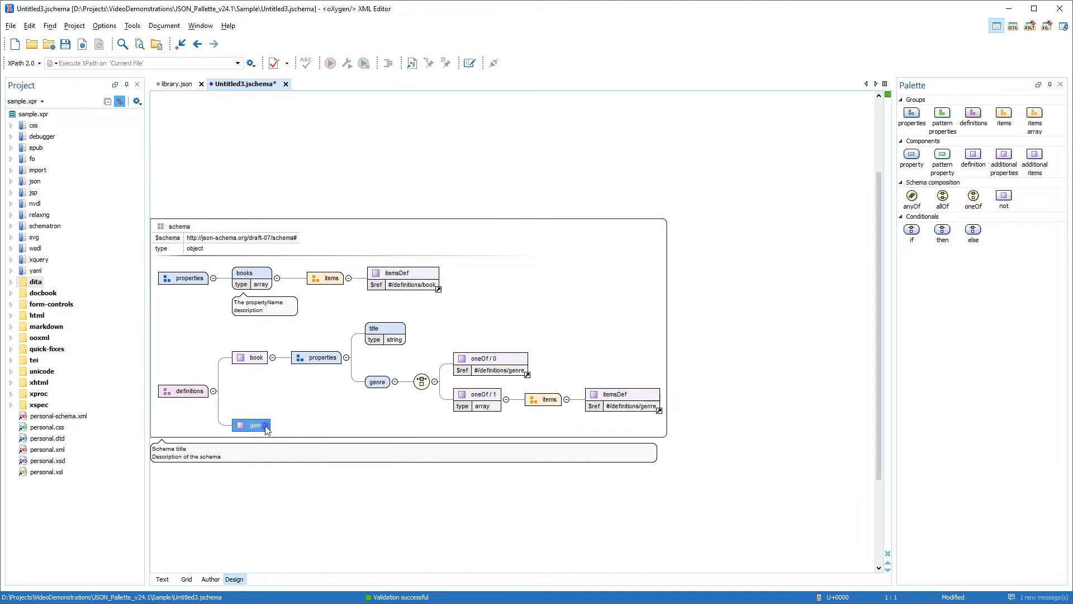
- Set genre's enum to Prose, Poetry, Drama, Romance, Science
{"action": "right_click", "coordinate": [265, 426]}
{"action": "left_click", "coordinate": [305, 370]}
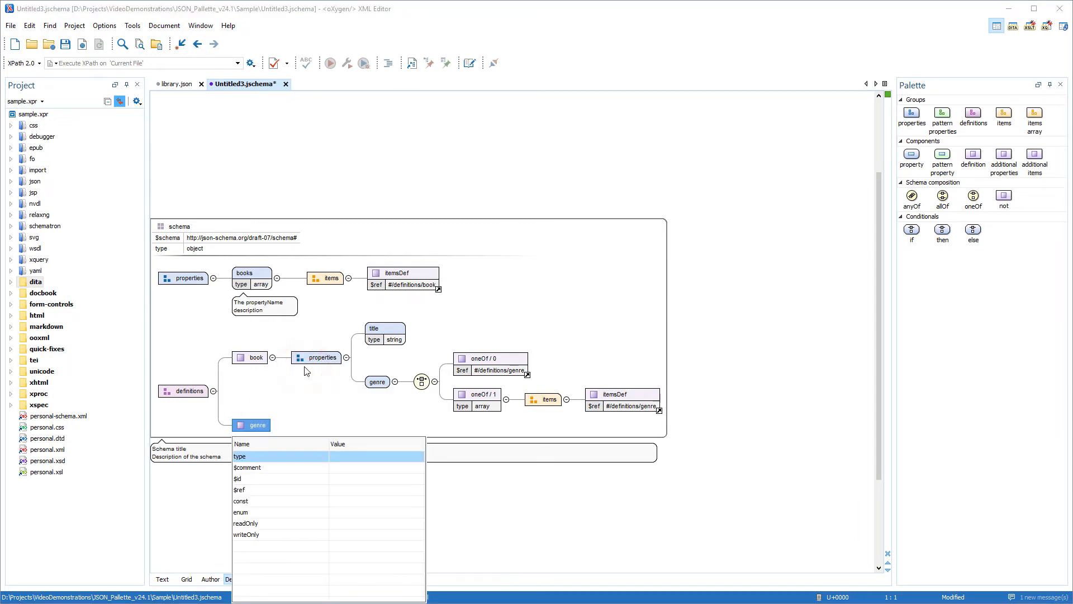
{"action": "left_click", "coordinate": [344, 511]}
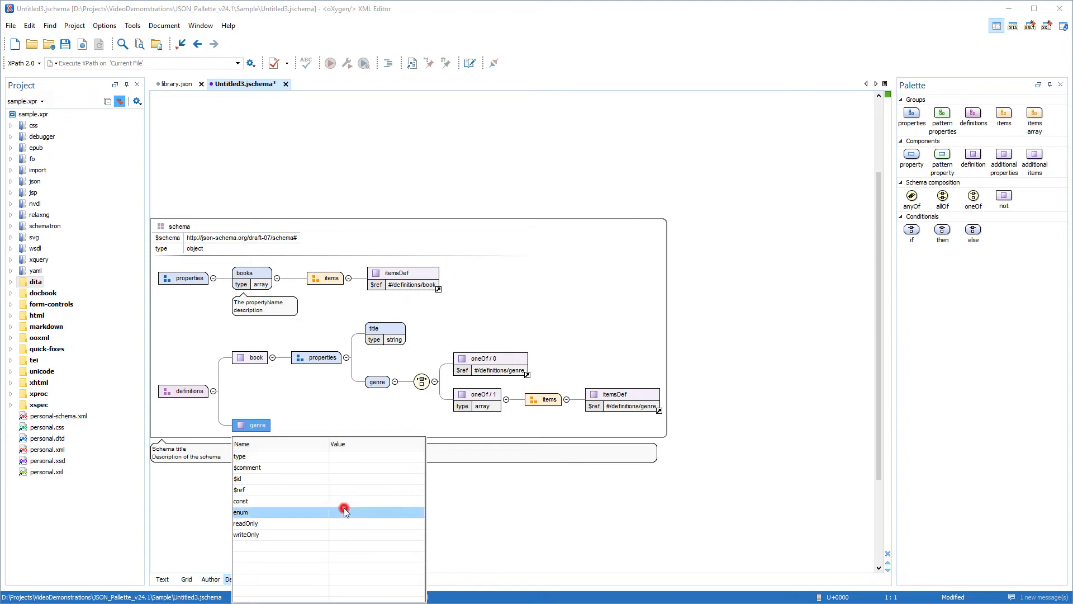
{"action": "type", "text": "Prose, Poetry, Drama, Romance, Science"}
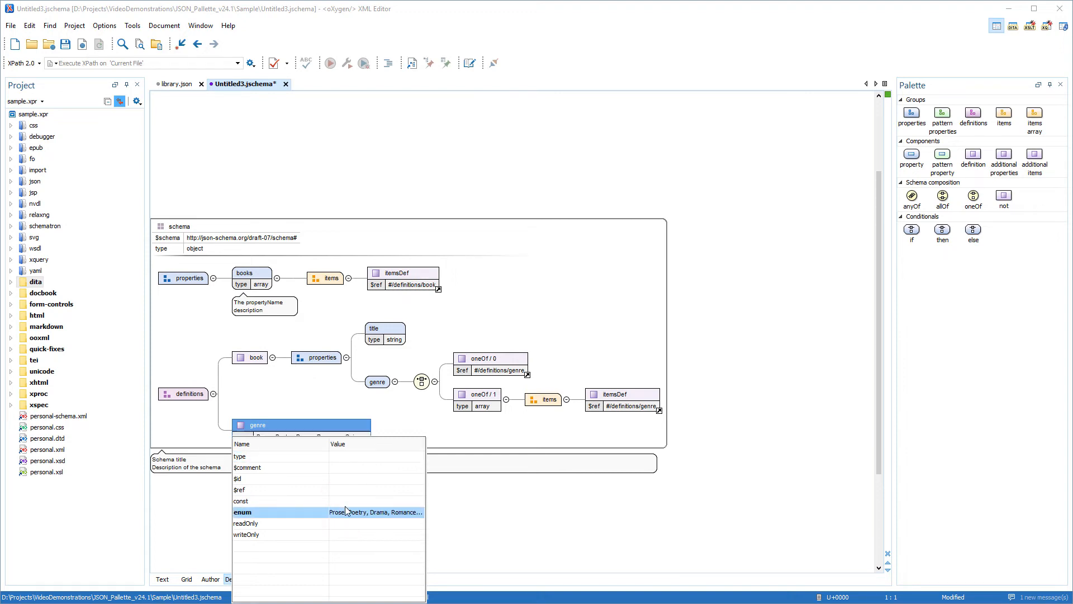
{"action": "left_click", "coordinate": [436, 501]}
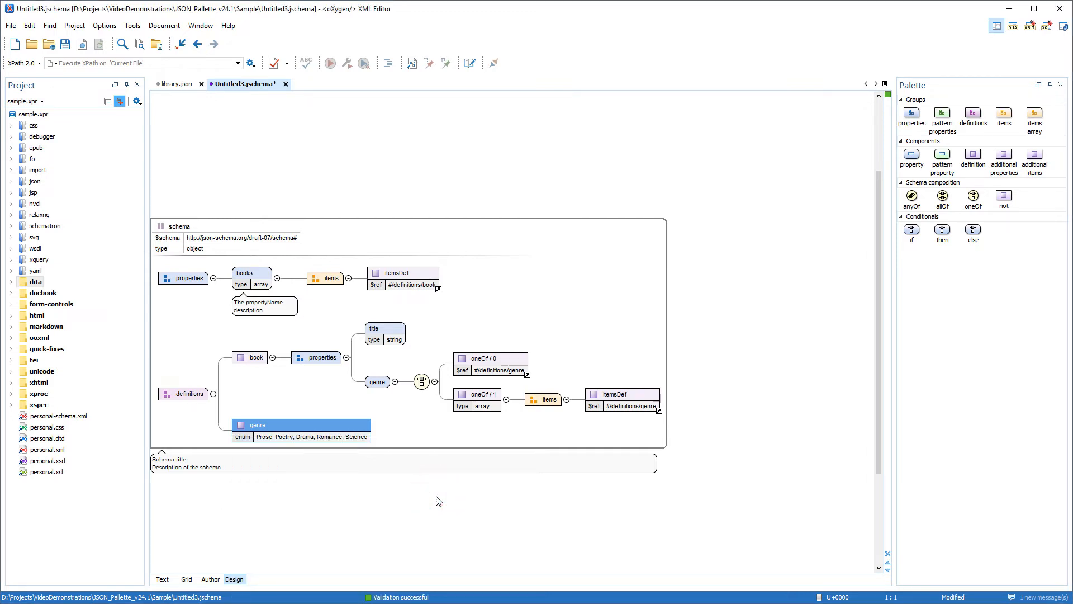
- Add an authors property to book's properties and edit its keywords
{"action": "left_click", "coordinate": [911, 161]}
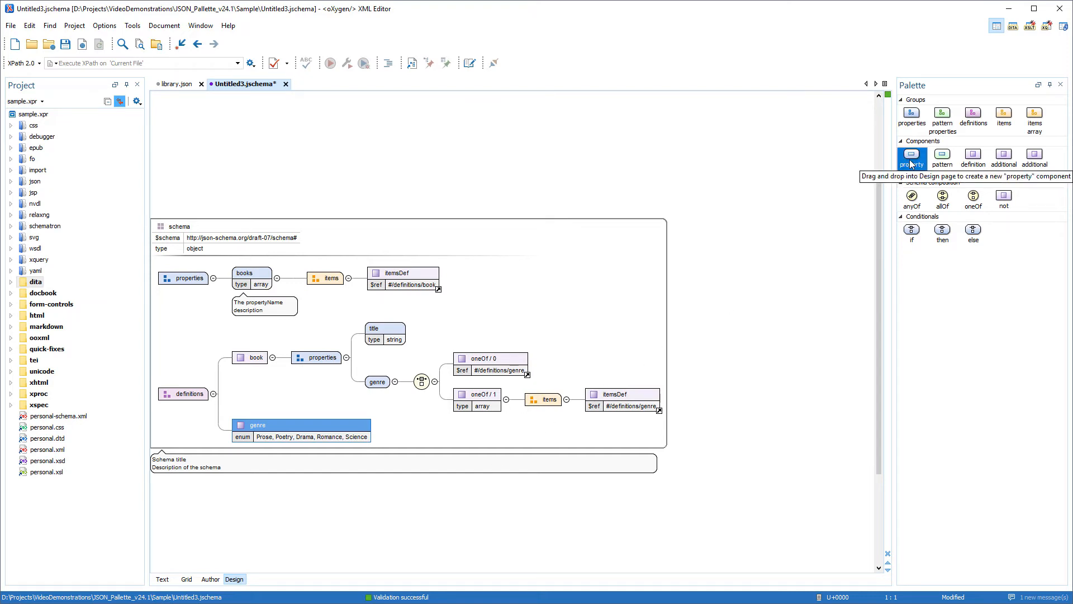
{"action": "left_click_drag", "start_coordinate": [910, 160], "coordinate": [409, 405]}
{"action": "type", "text": "author"}
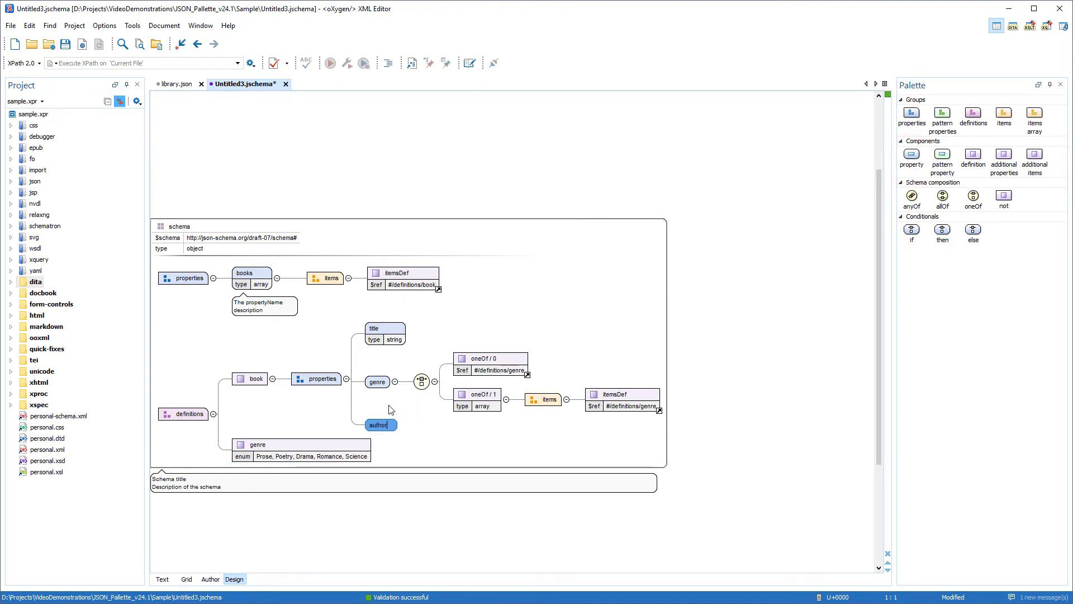
{"action": "right_click", "coordinate": [388, 423]}
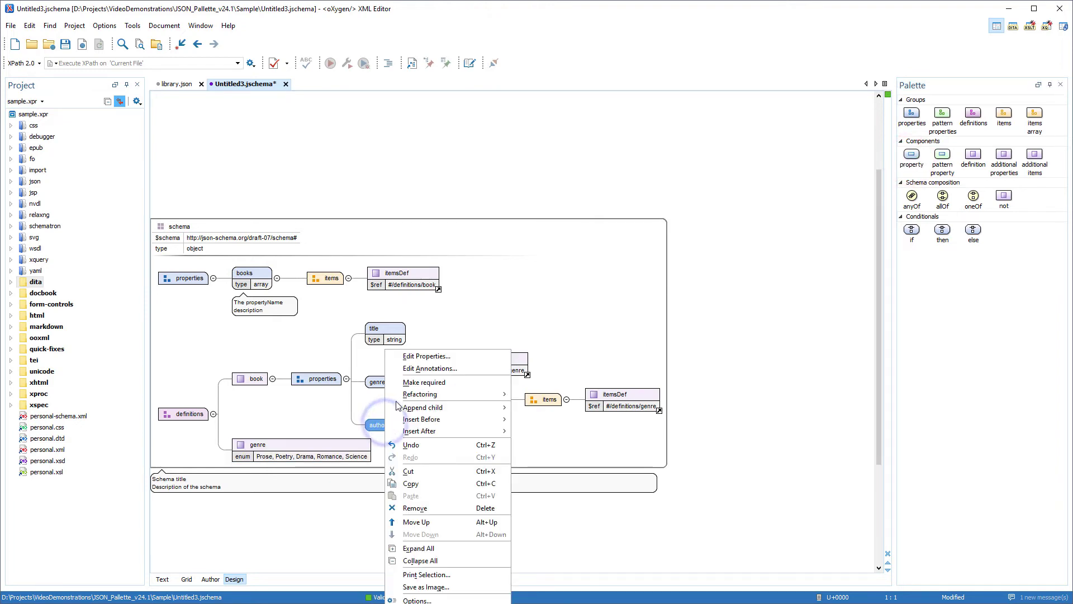
{"action": "left_click", "coordinate": [409, 357]}
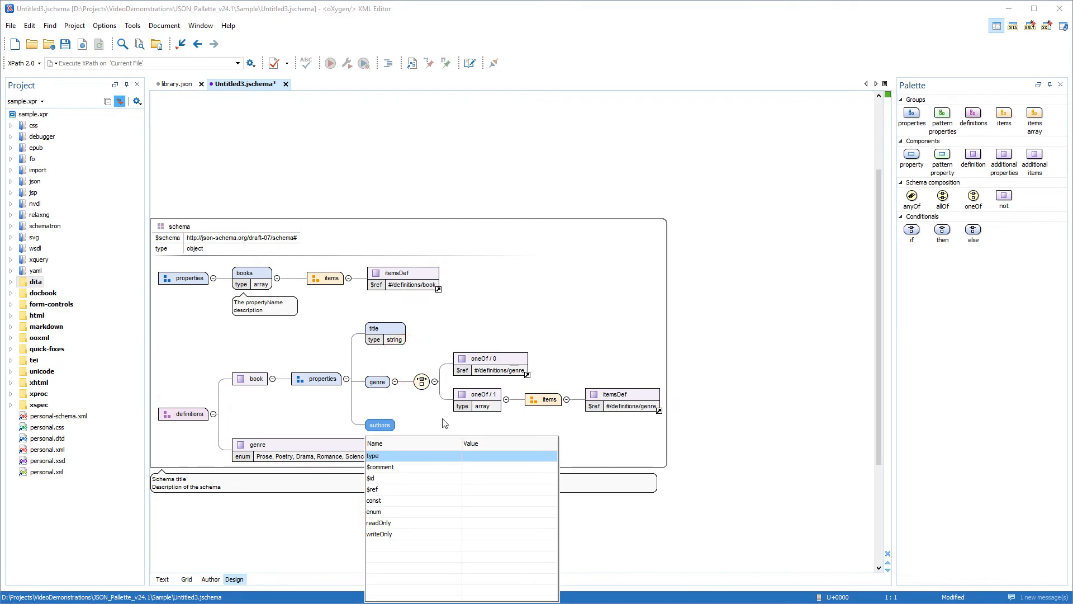
- Set authors' type to array with minItems 1
{"action": "left_click", "coordinate": [480, 455]}
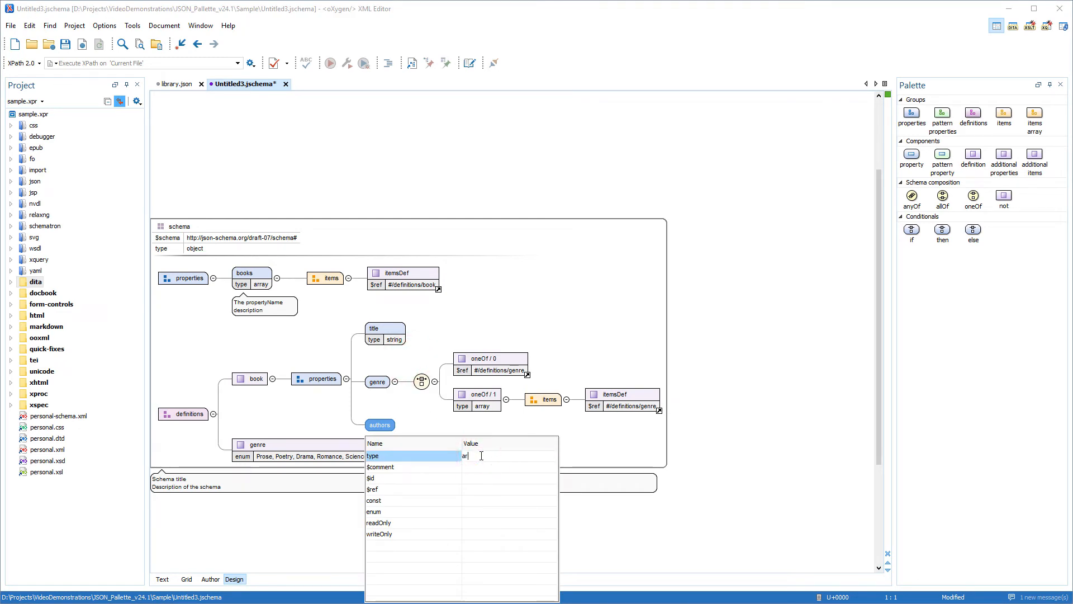
{"action": "type", "text": "array"}
{"action": "key", "text": "Return"}
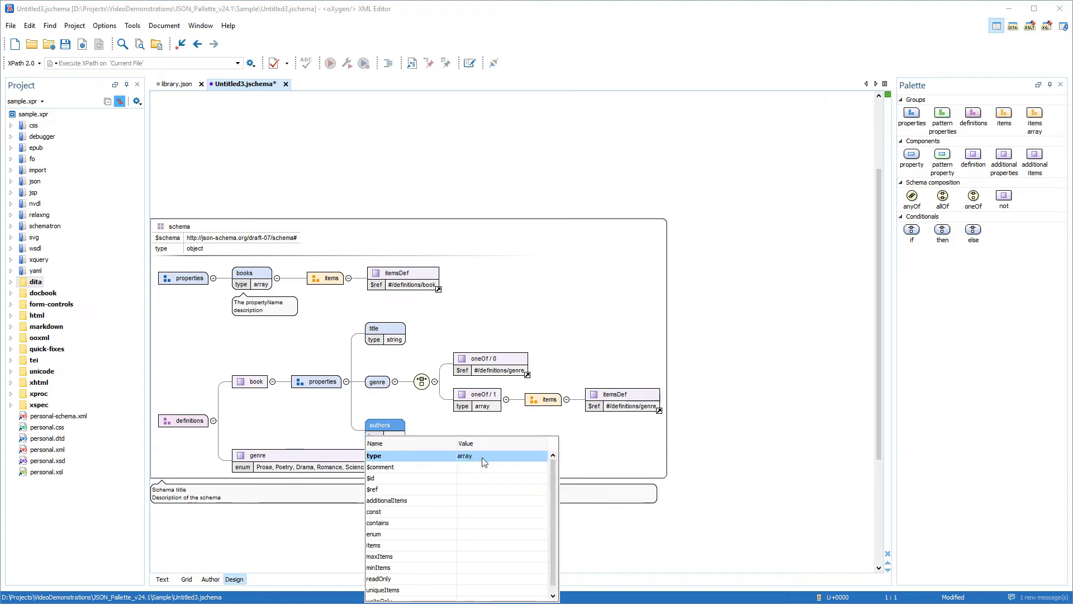
{"action": "left_click", "coordinate": [476, 567]}
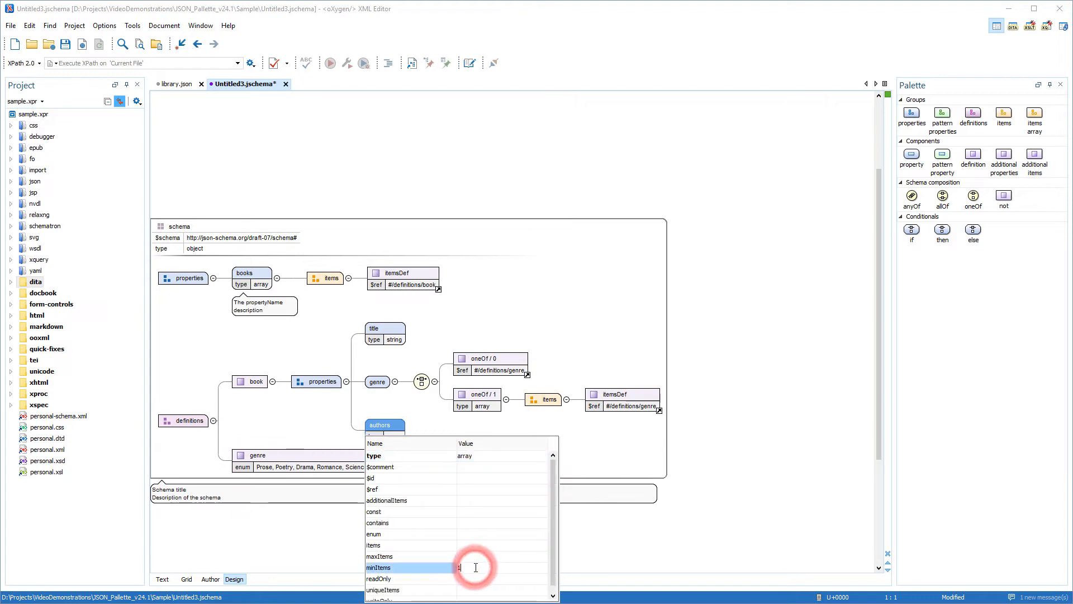
{"action": "type", "text": "1"}
{"action": "key", "text": "Return"}
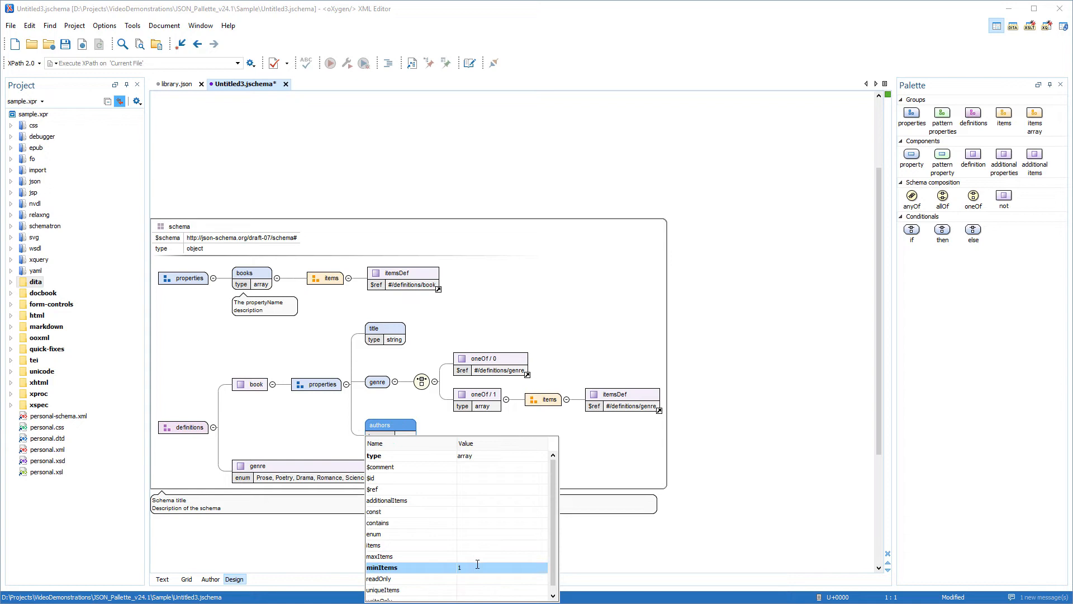
{"action": "left_click", "coordinate": [596, 560]}
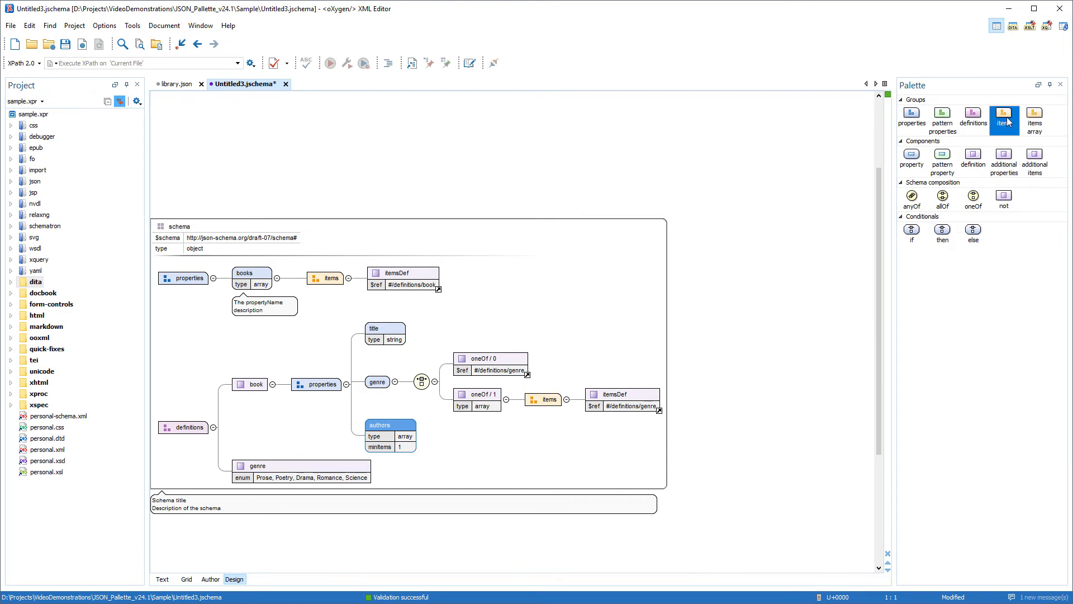
- Give authors an items group whose itemsDef references #/definitions/author
{"action": "left_click_drag", "start_coordinate": [1008, 122], "coordinate": [482, 443]}
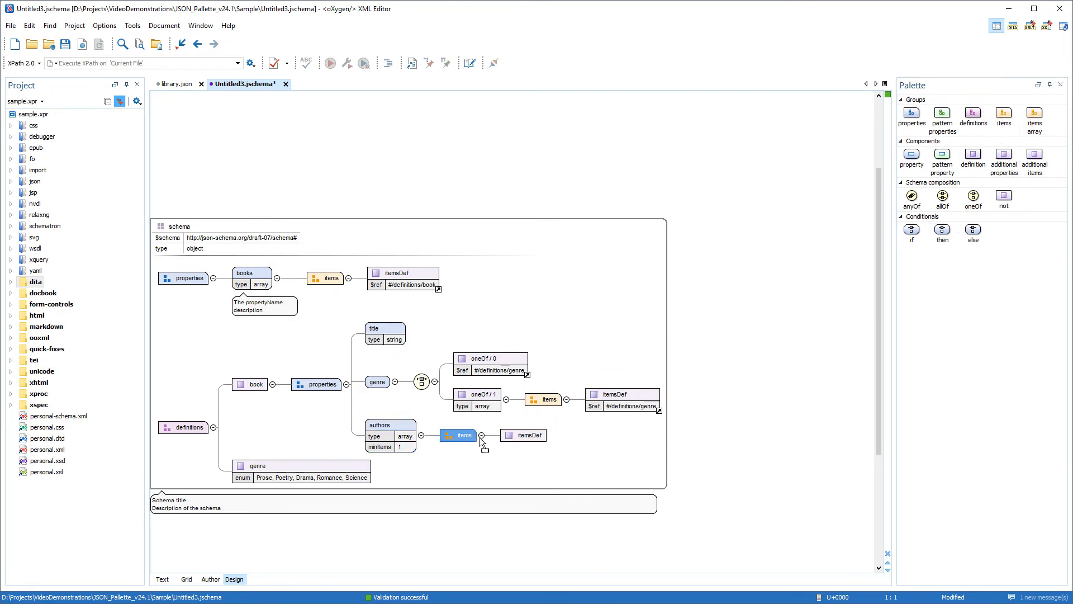
{"action": "right_click", "coordinate": [522, 435]}
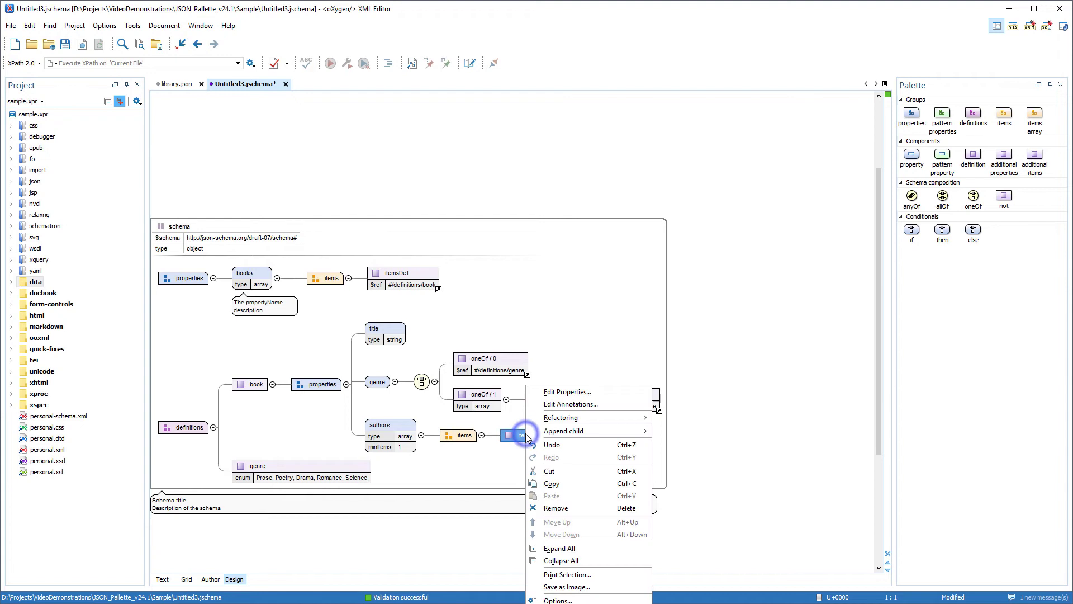
{"action": "left_click", "coordinate": [554, 393]}
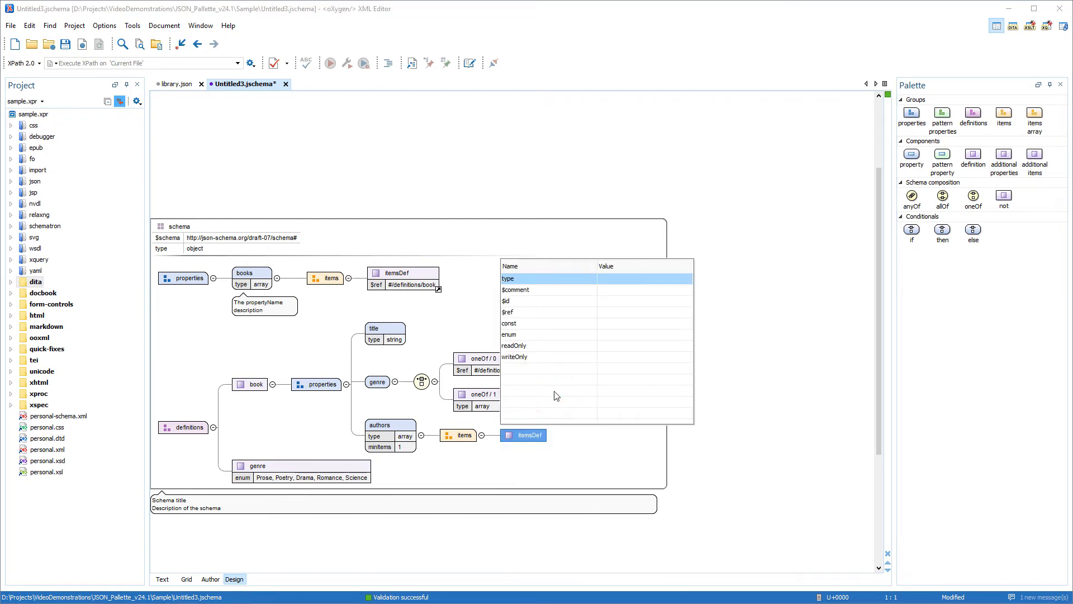
{"action": "left_click", "coordinate": [612, 312]}
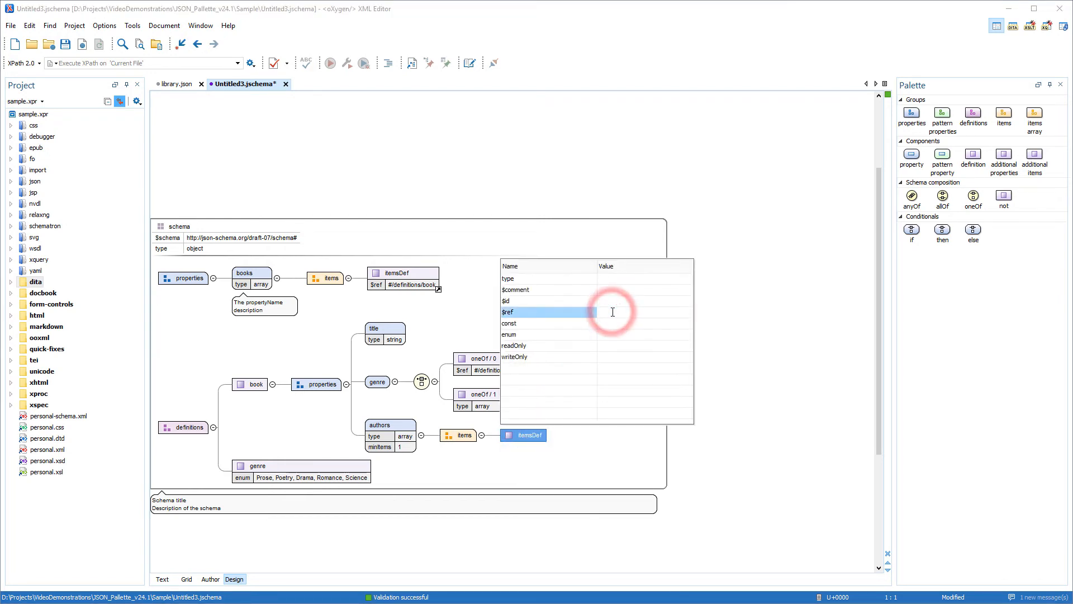
{"action": "type", "text": "#/definitions/author"}
{"action": "key", "text": "Return"}
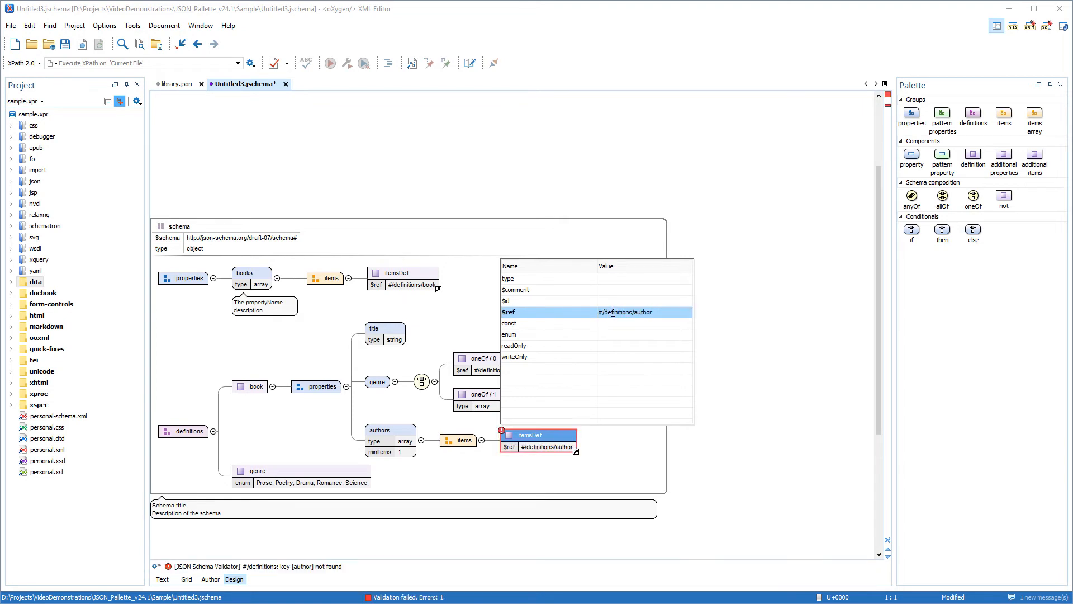
{"action": "left_click", "coordinate": [721, 332]}
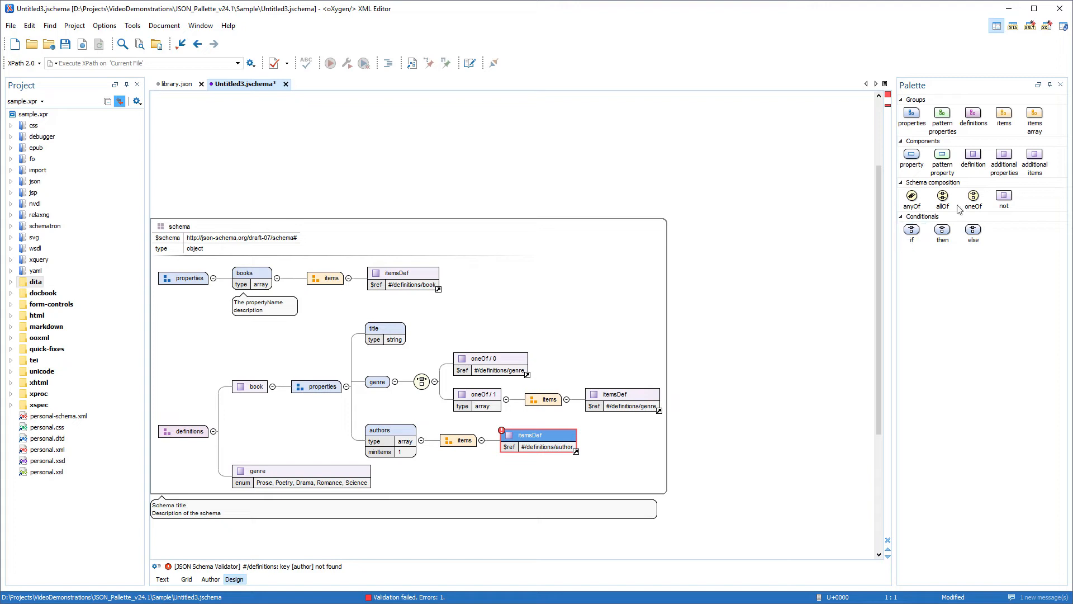
- Add an author definition under definitions and attach a properties group to it
{"action": "left_click", "coordinate": [977, 164]}
{"action": "left_click_drag", "start_coordinate": [978, 165], "coordinate": [258, 491]}
{"action": "type", "text": "author"}
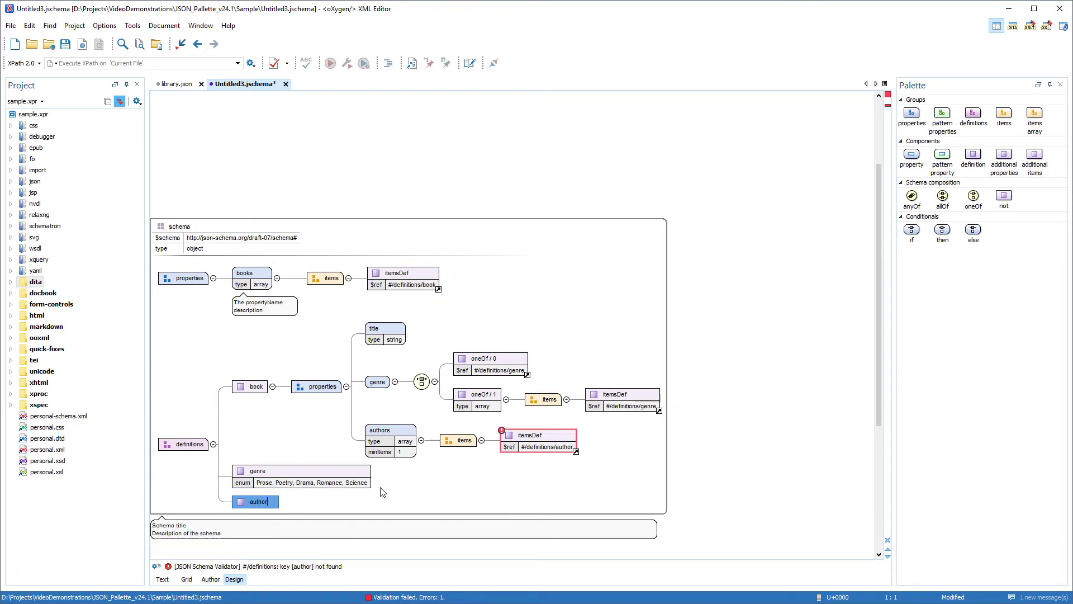
{"action": "key", "text": "Return"}
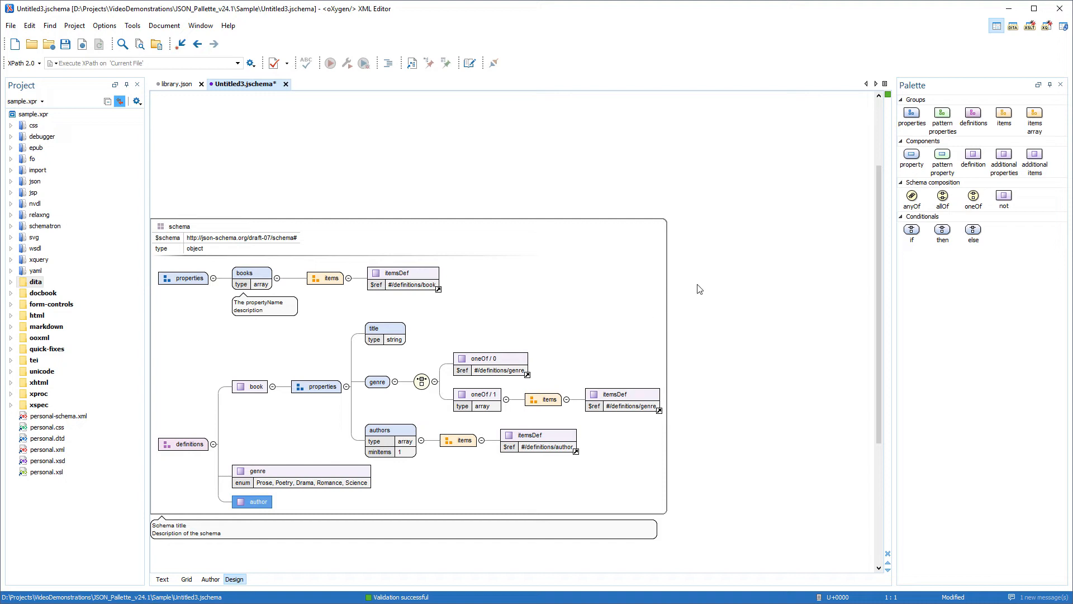
{"action": "left_click_drag", "start_coordinate": [912, 116], "coordinate": [330, 504]}
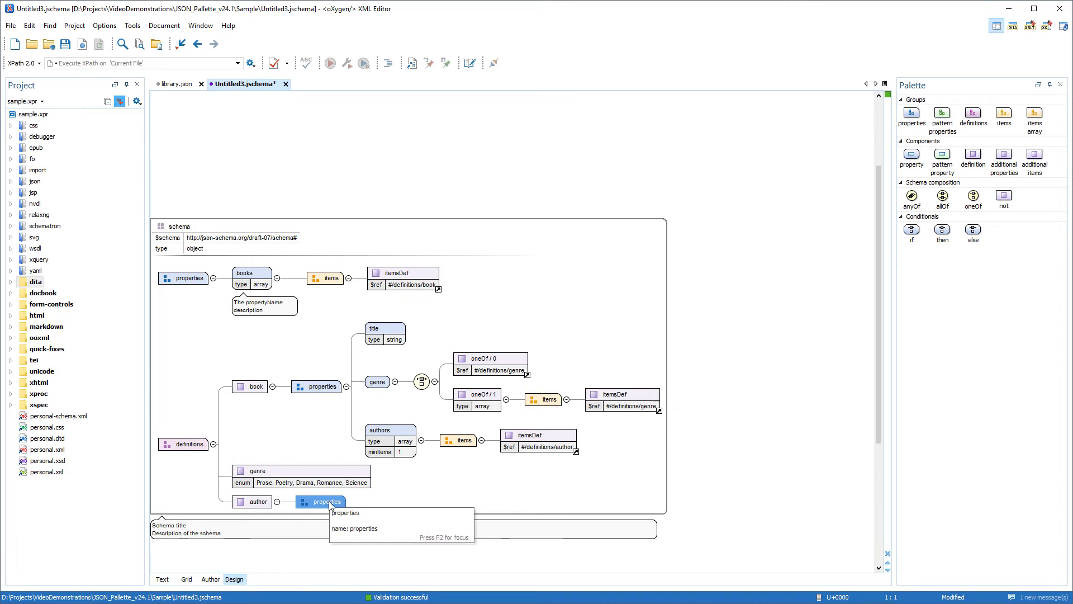
- Add two properties, name and short_bio, under the author definition's properties group
{"action": "left_click", "coordinate": [365, 505]}
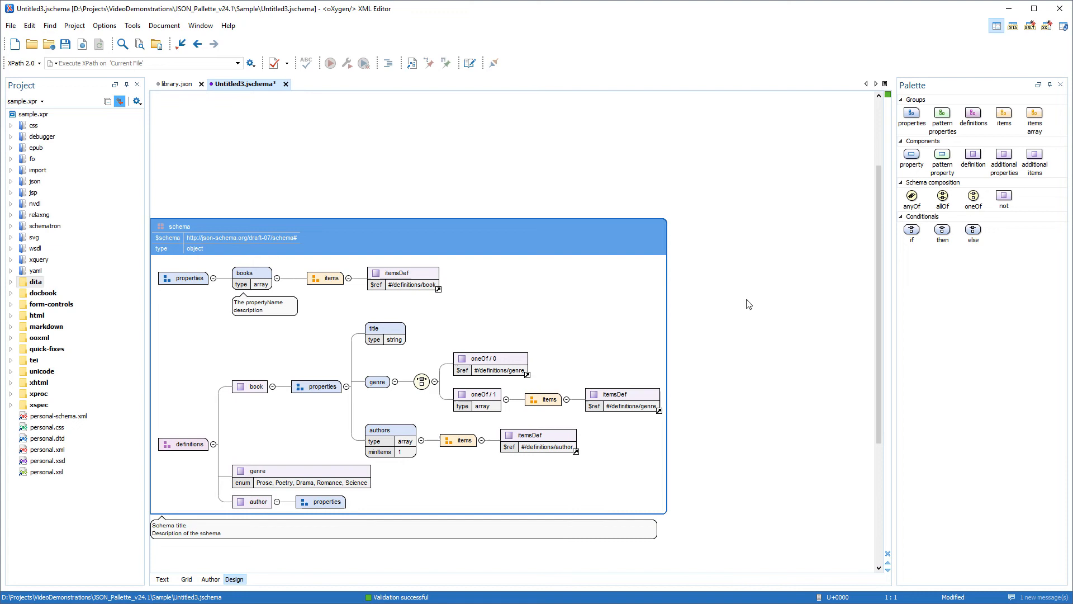
{"action": "left_click", "coordinate": [908, 164]}
{"action": "left_click_drag", "start_coordinate": [907, 160], "coordinate": [383, 507]}
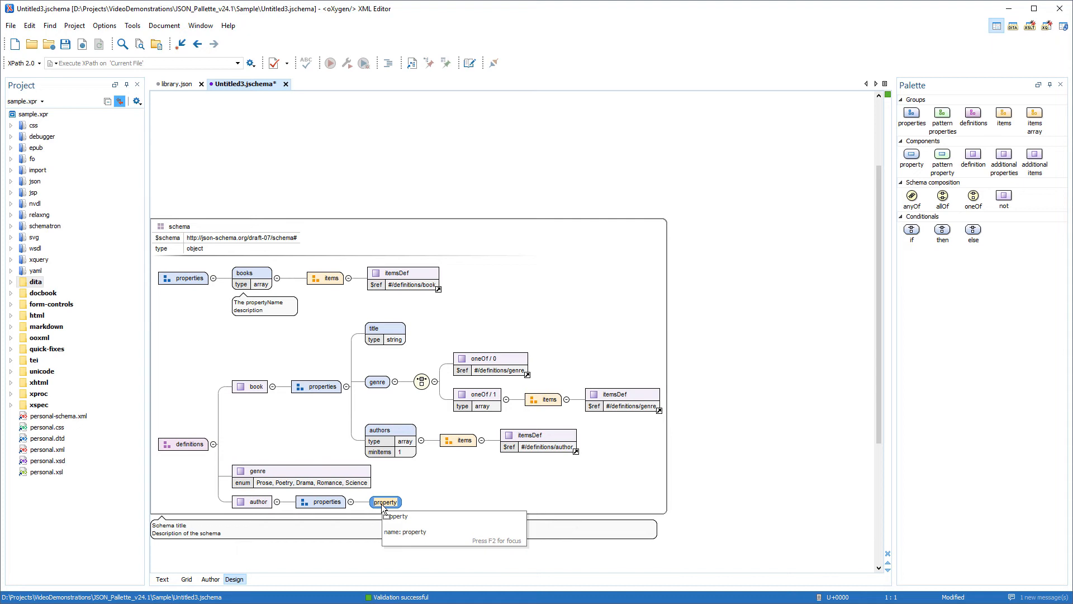
{"action": "type", "text": "name"}
{"action": "key", "text": "Return"}
{"action": "left_click", "coordinate": [394, 506]}
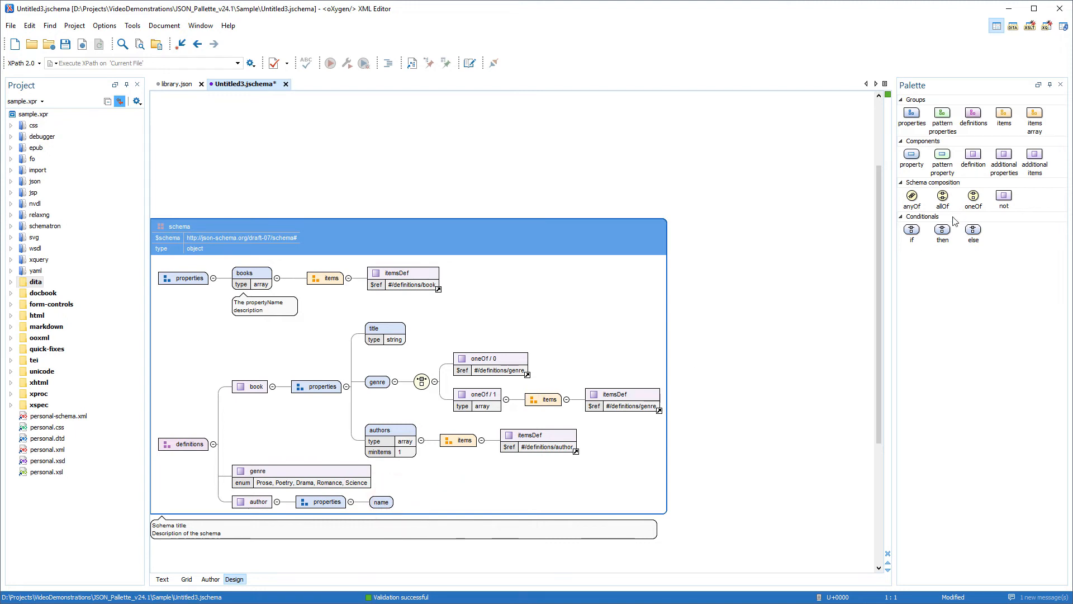
{"action": "mouse_move", "coordinate": [913, 155]}
{"action": "left_mouse_down"}
{"action": "mouse_move", "coordinate": [898, 181]}
{"action": "mouse_move", "coordinate": [390, 515]}
{"action": "left_mouse_up"}
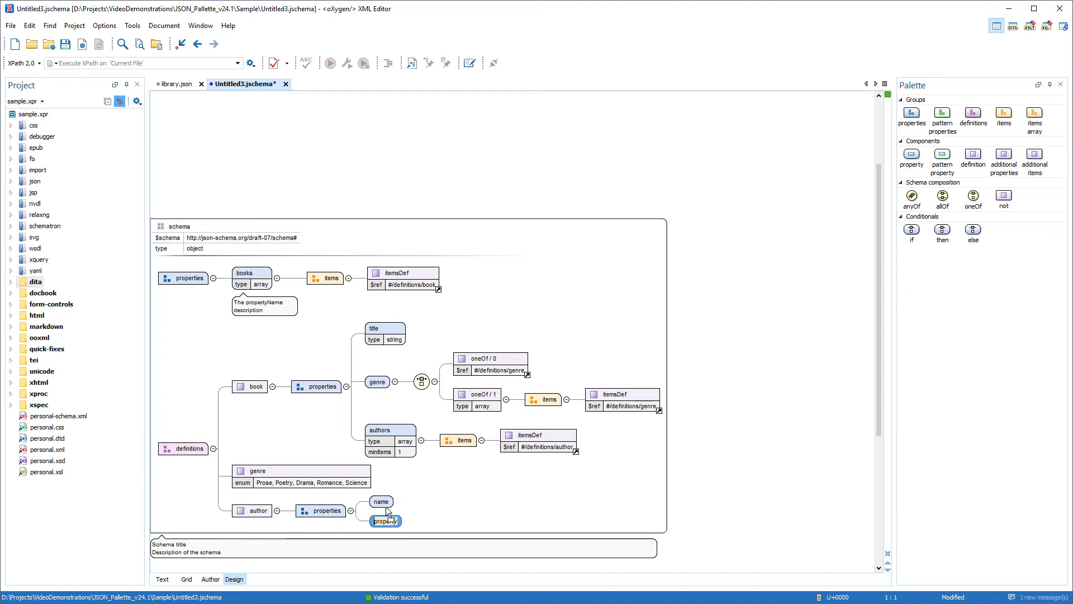
{"action": "type", "text": "short"}
{"action": "type", "text": "_bio"}
{"action": "key", "text": "Return"}
- Set short_bio to type string with minLength 100 and maxLength 250 via Edit Properties
{"action": "left_click", "coordinate": [403, 508]}
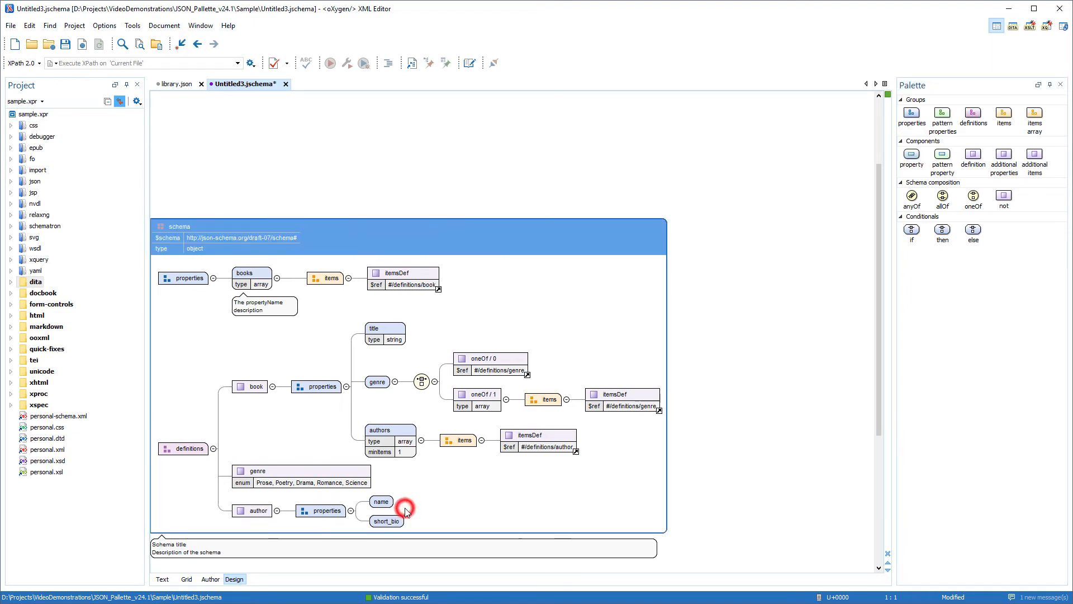
{"action": "right_click", "coordinate": [396, 523]}
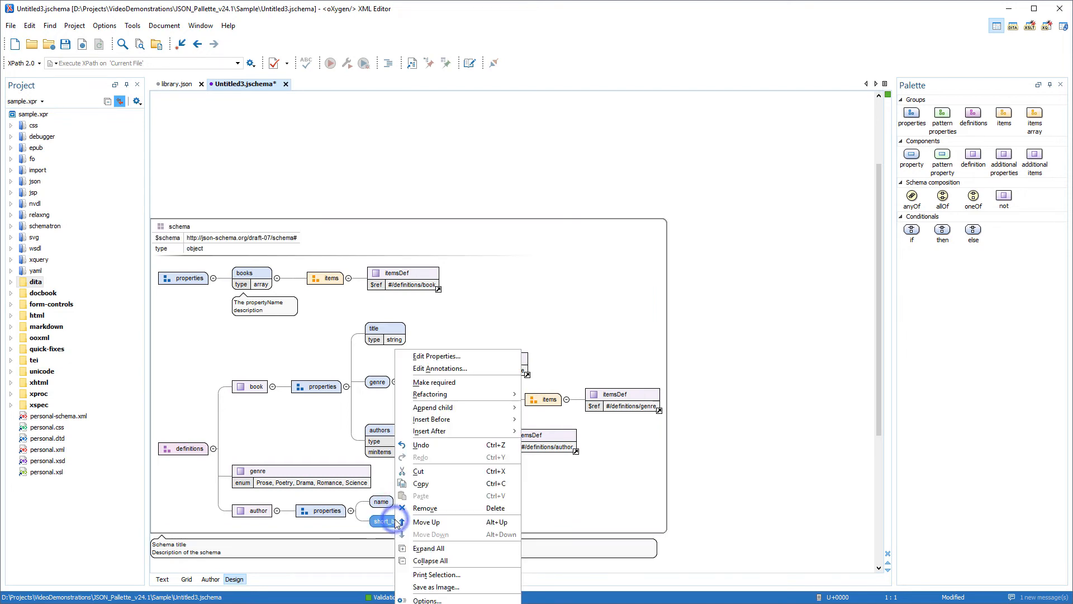
{"action": "left_click", "coordinate": [437, 357]}
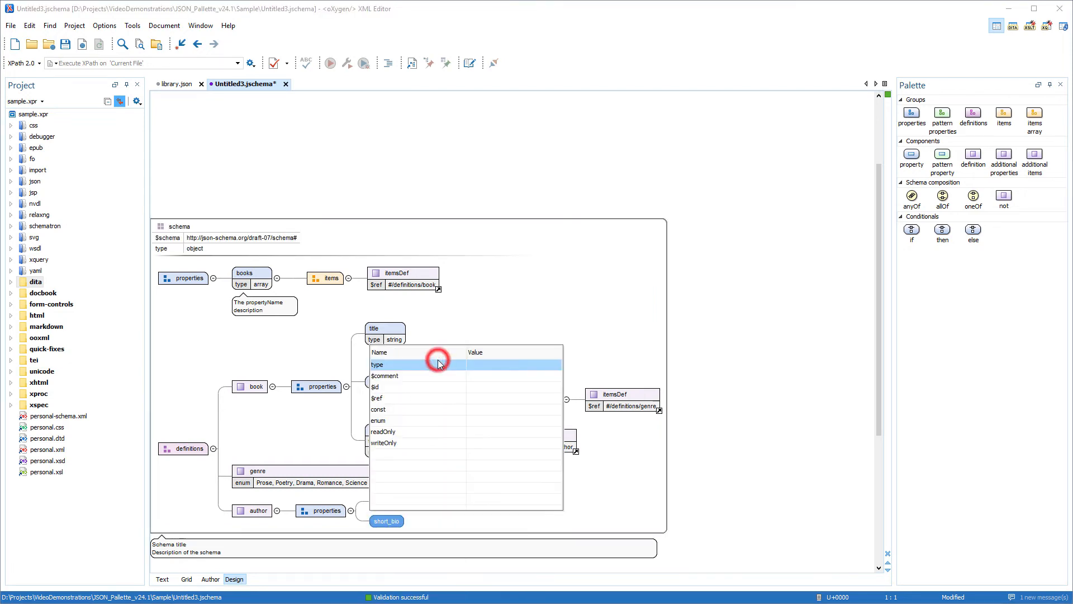
{"action": "left_click", "coordinate": [480, 367]}
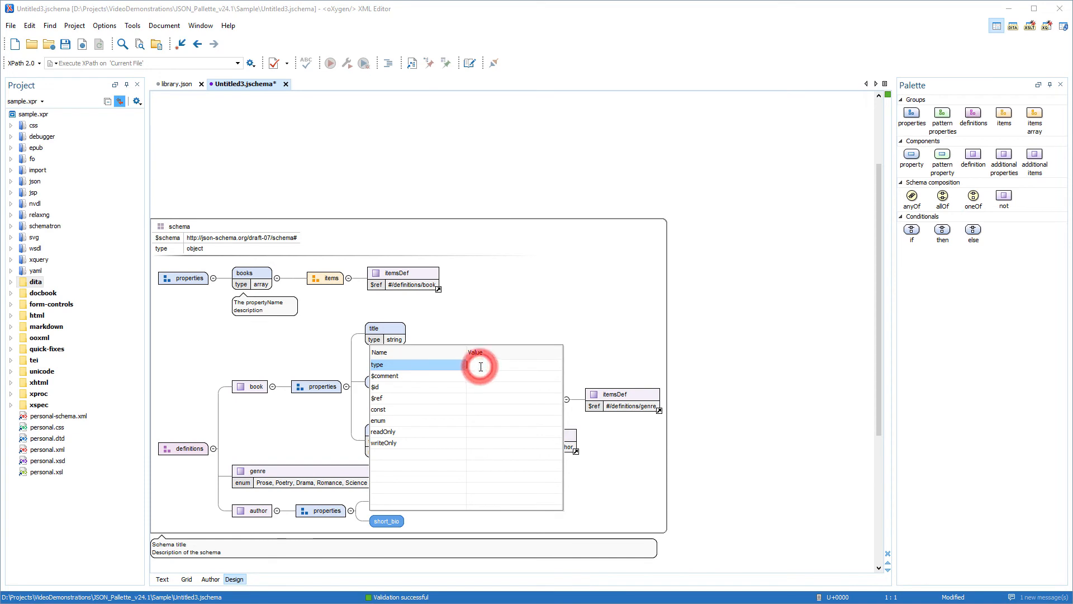
{"action": "type", "text": "string"}
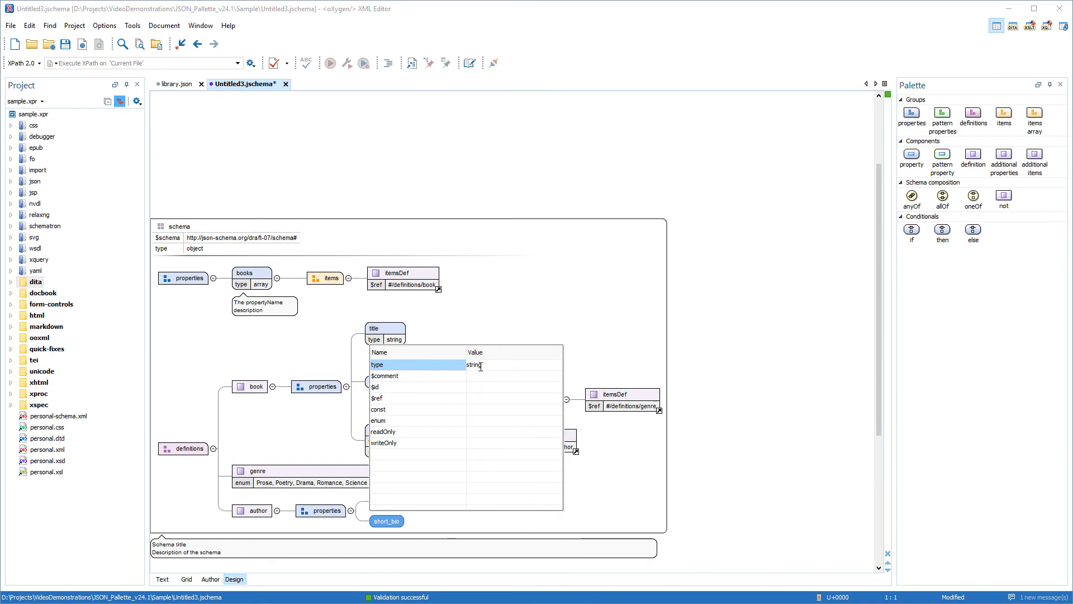
{"action": "key", "text": "Return"}
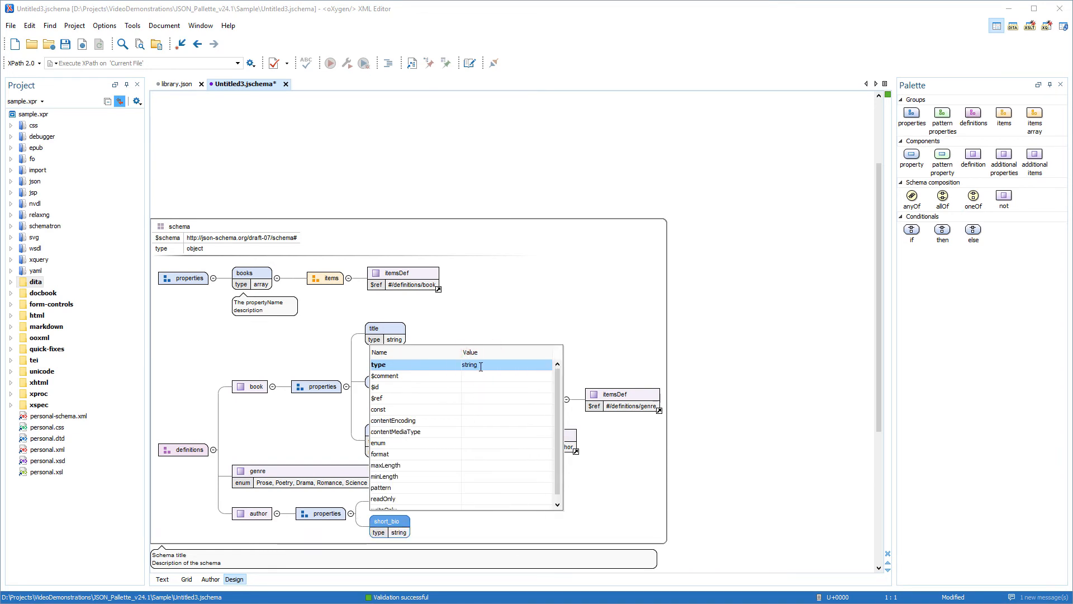
{"action": "left_click", "coordinate": [477, 477]}
{"action": "type", "text": "1"}
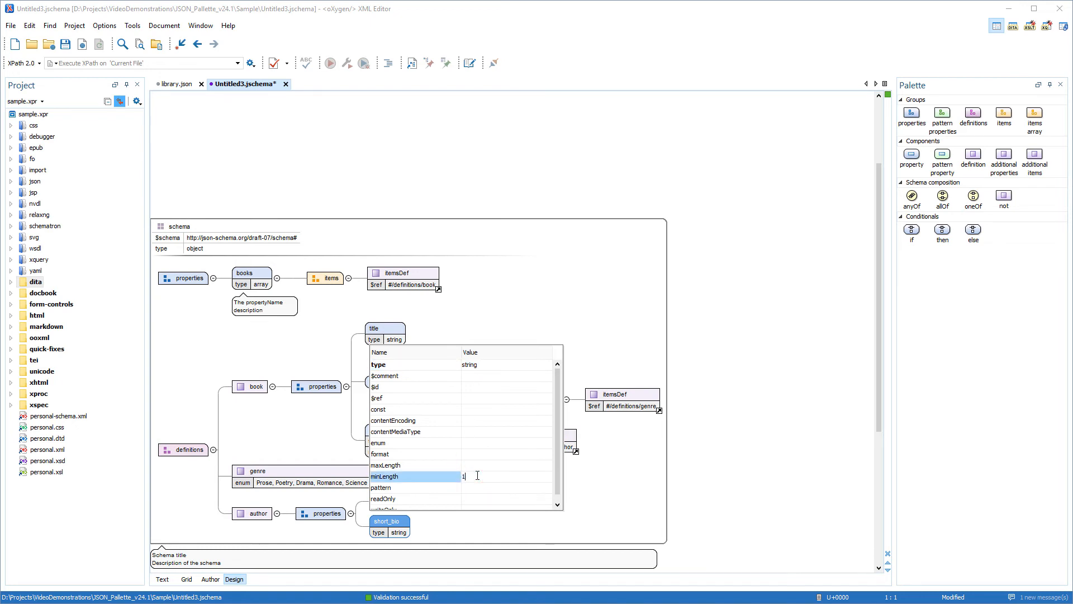
{"action": "type", "text": "00"}
{"action": "left_click", "coordinate": [475, 467]}
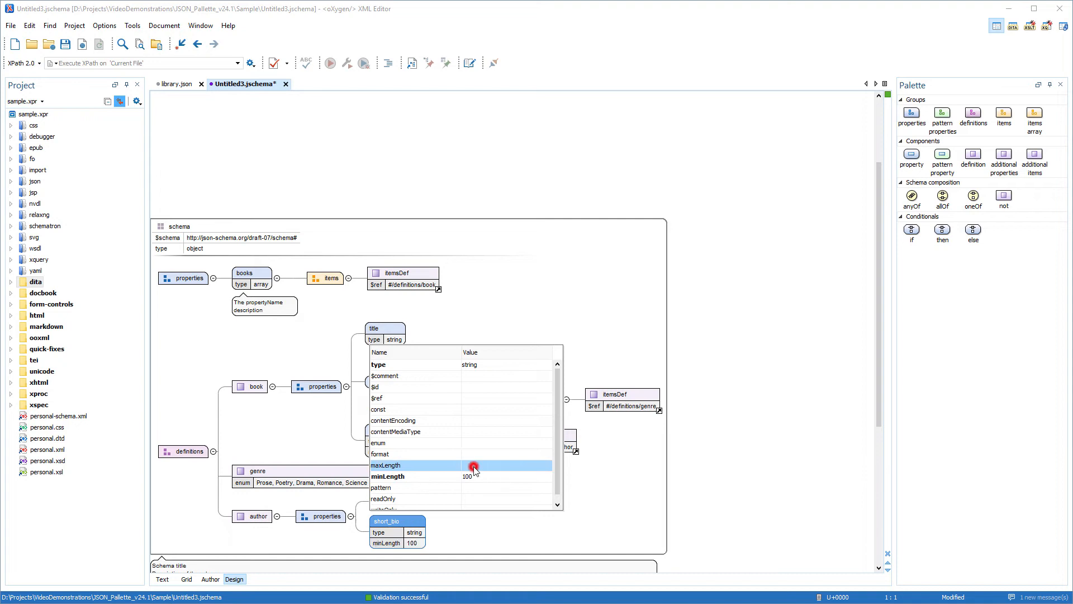
{"action": "type", "text": "250"}
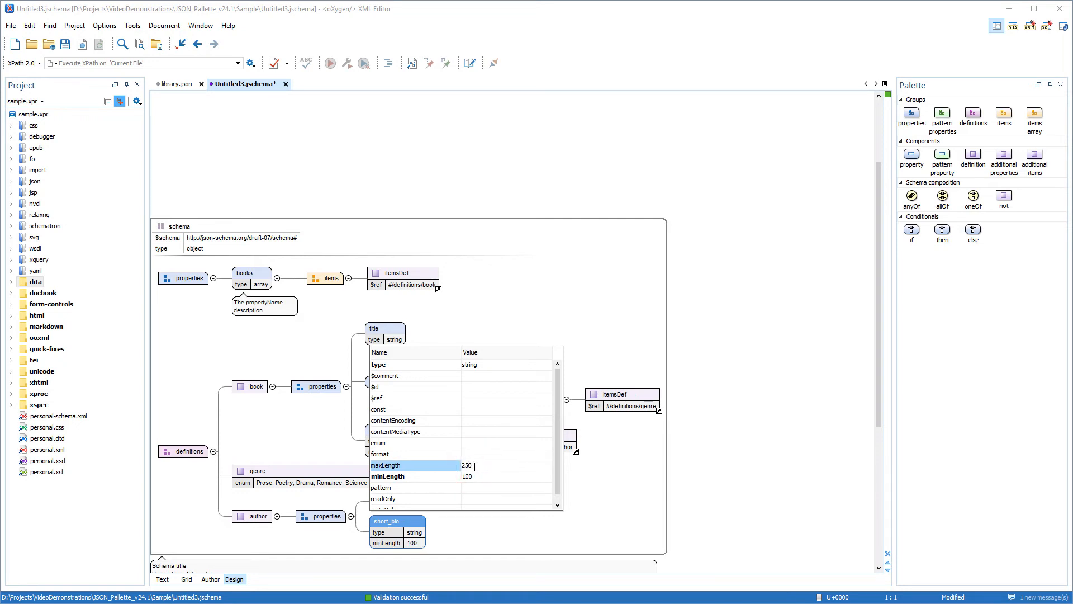
{"action": "key", "text": "Return"}
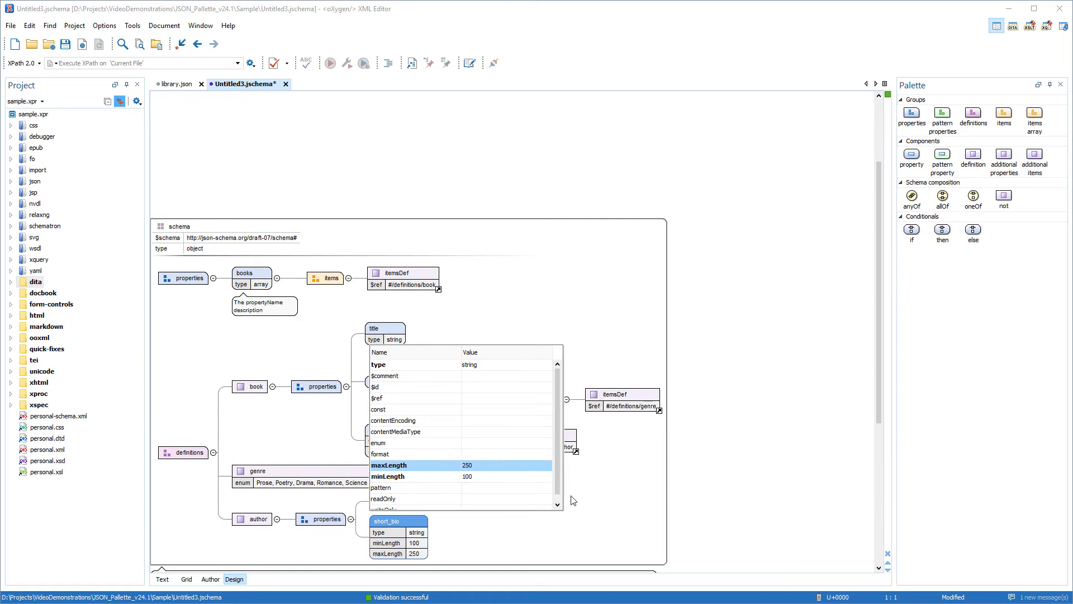
{"action": "left_click", "coordinate": [587, 499]}
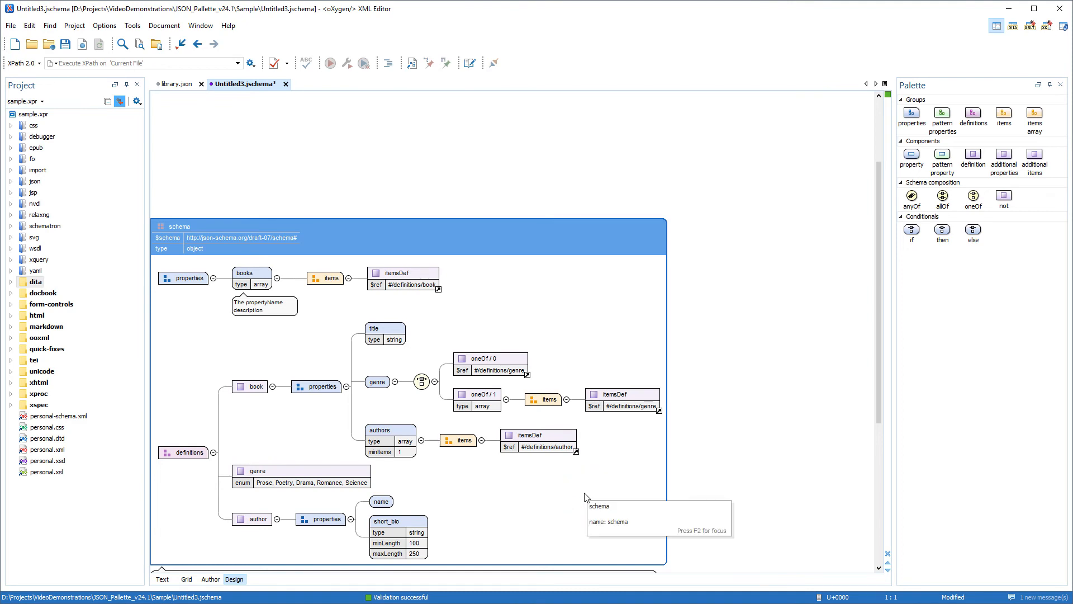
{"action": "scroll", "coordinate": [586, 498], "scroll_direction": "down", "scroll_amount": 2}
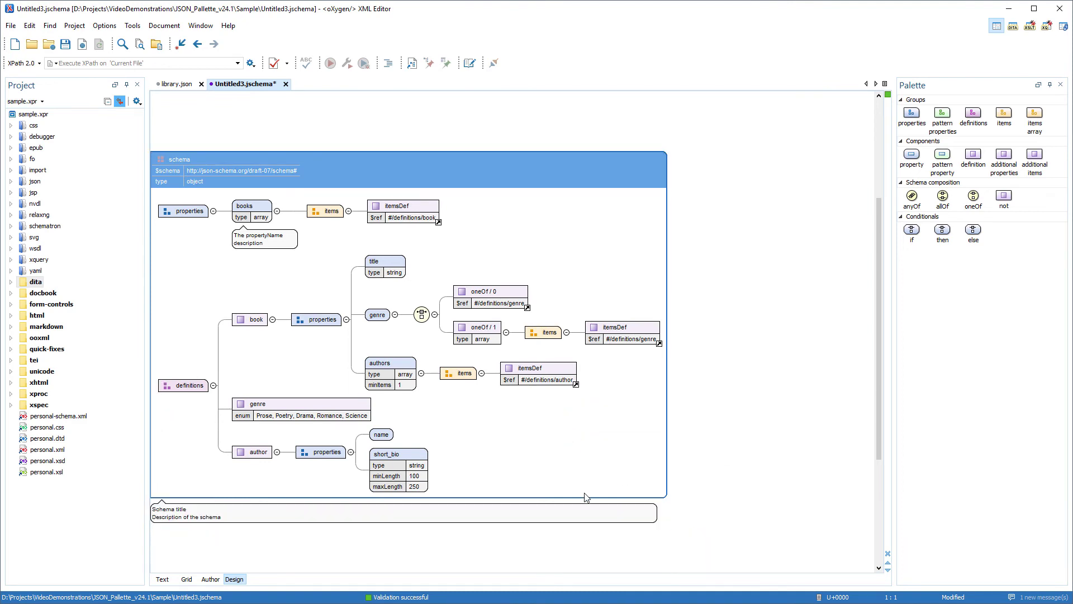
- Set the author's name property to type string via Edit Properties
{"action": "right_click", "coordinate": [390, 435]}
{"action": "left_click", "coordinate": [430, 356]}
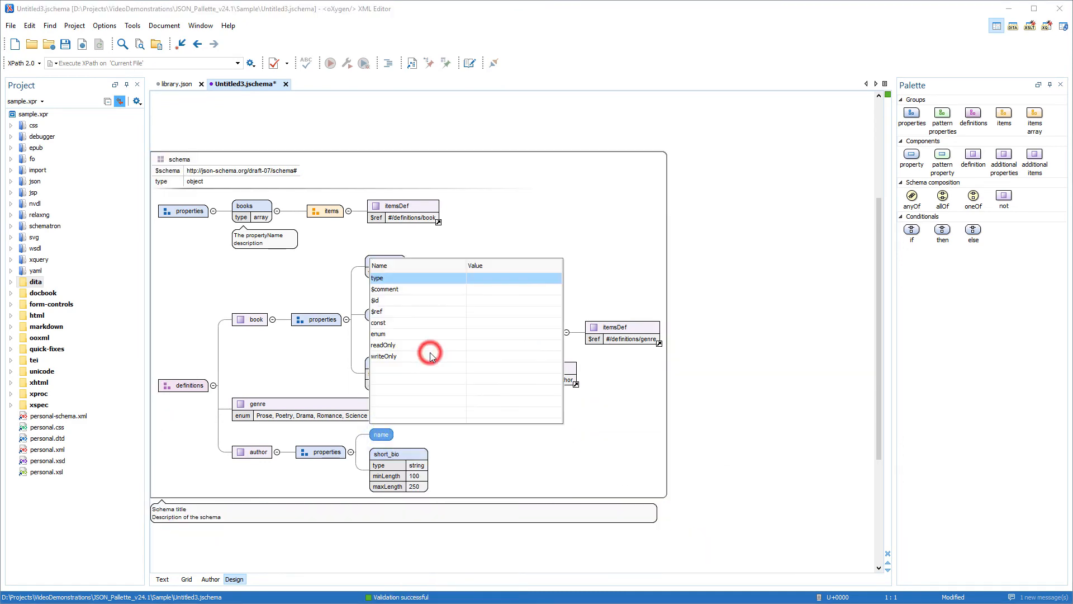
{"action": "left_click", "coordinate": [485, 280]}
{"action": "type", "text": "string"}
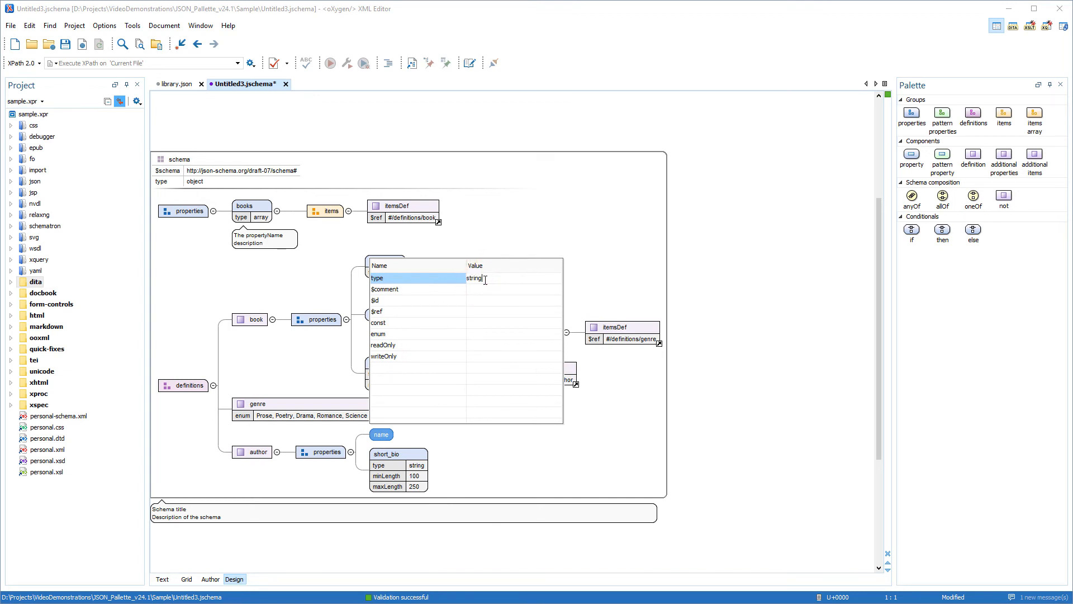
{"action": "key", "text": "Return"}
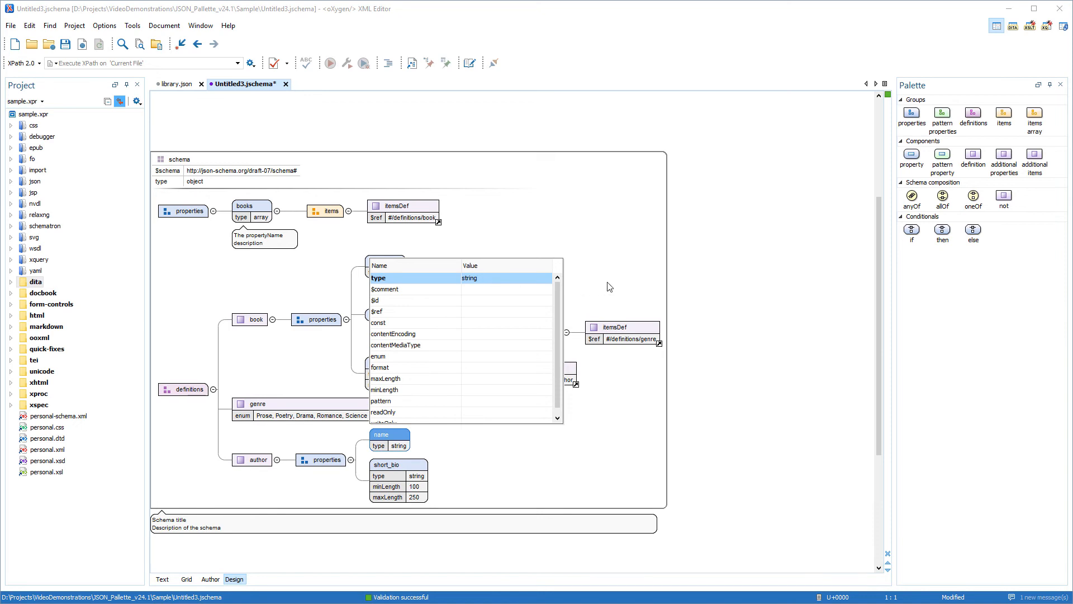
{"action": "left_click", "coordinate": [609, 286]}
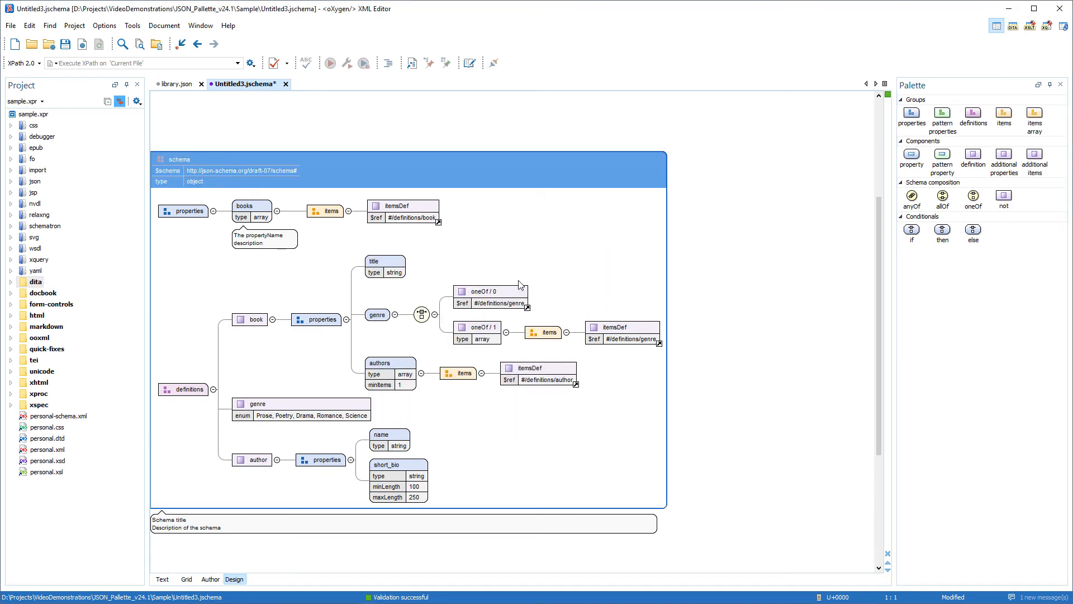
- Make title, genre and authors required properties of the book definition
{"action": "right_click", "coordinate": [388, 264]}
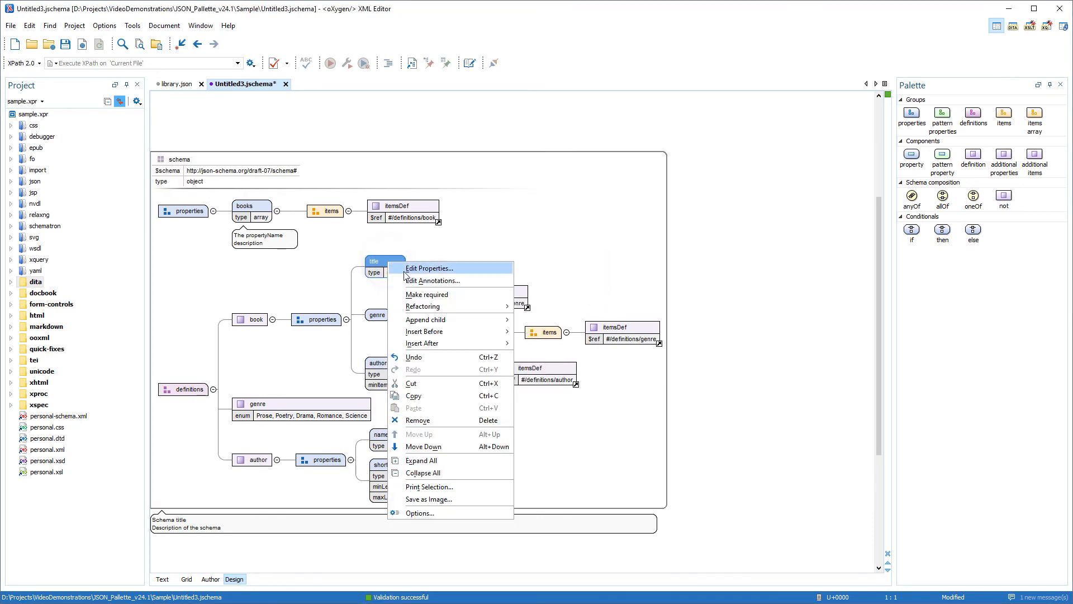
{"action": "left_click", "coordinate": [417, 295]}
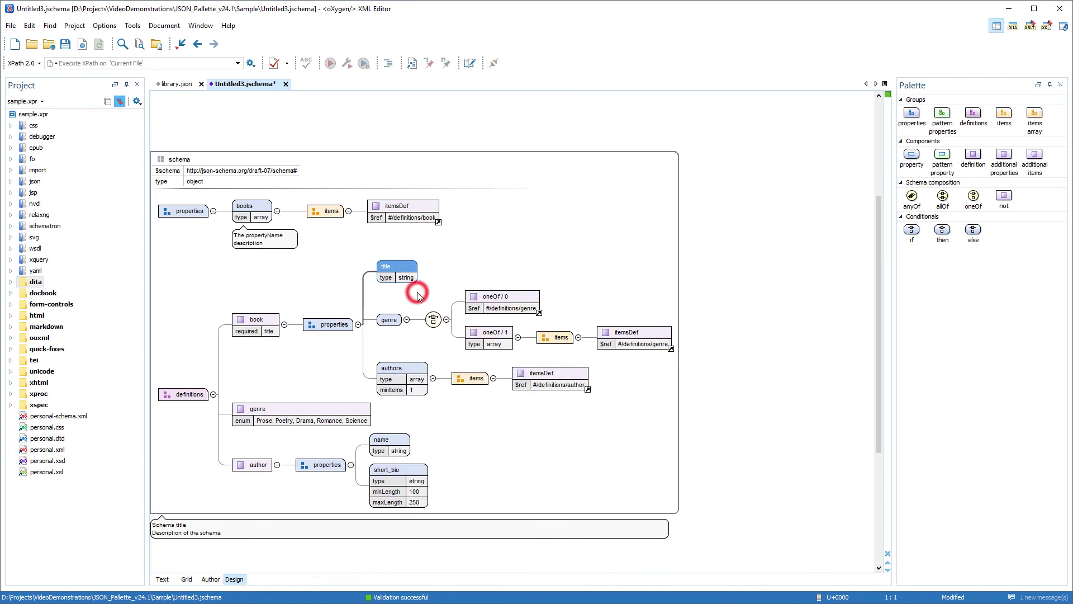
{"action": "right_click", "coordinate": [389, 320]}
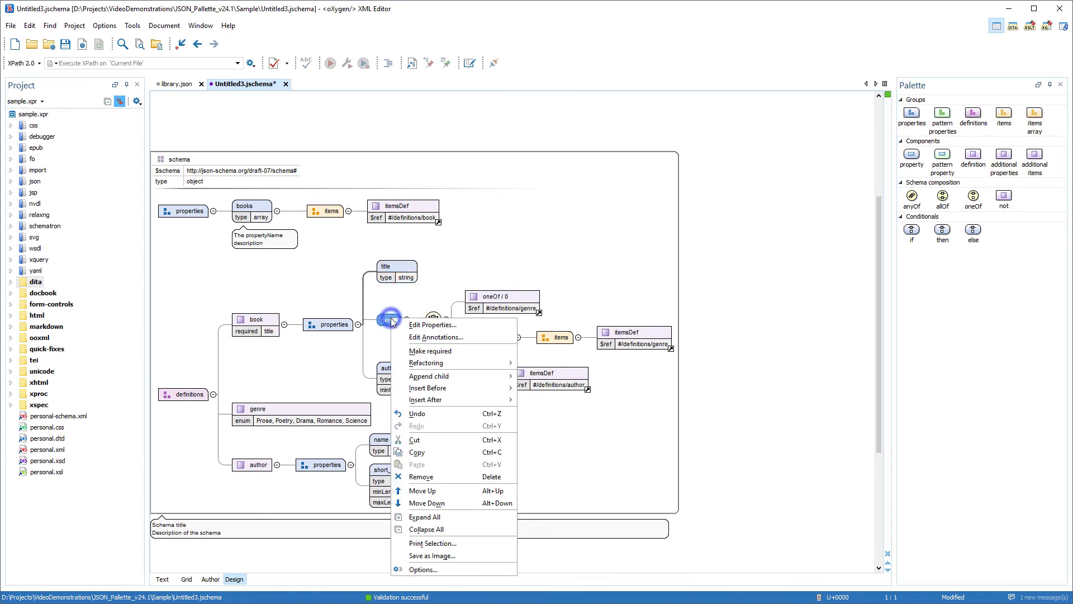
{"action": "left_click", "coordinate": [429, 350]}
{"action": "right_click", "coordinate": [428, 367]}
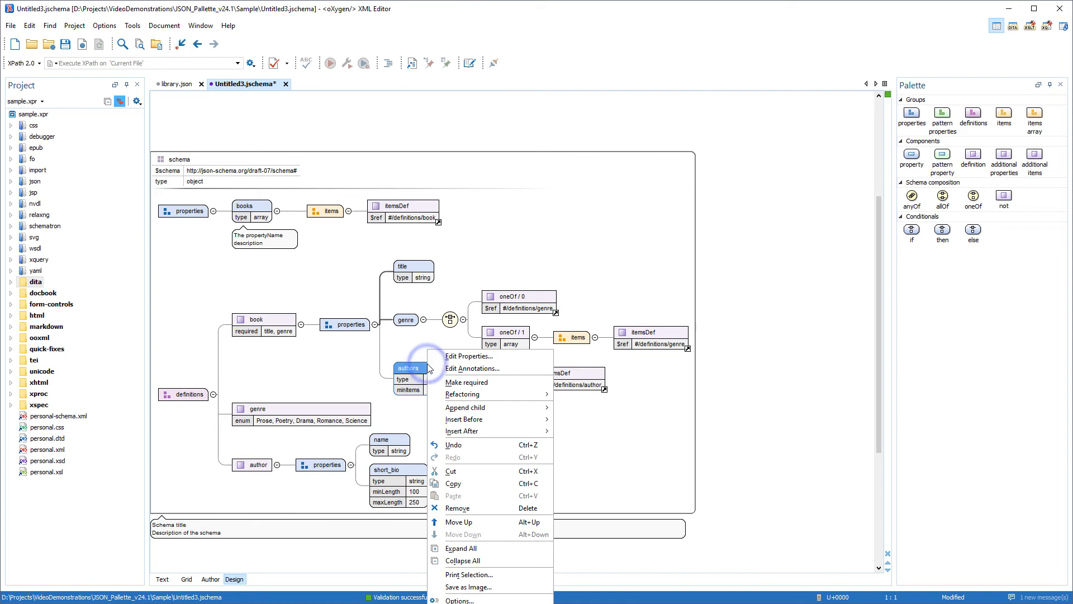
{"action": "left_click", "coordinate": [449, 383]}
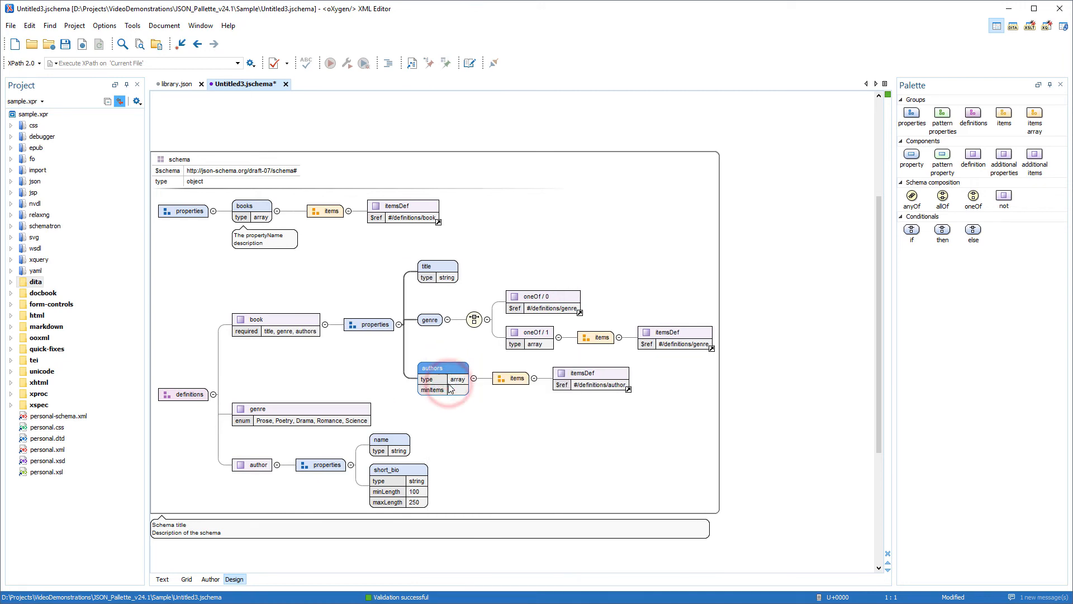
- Make name a required property of the author definition
{"action": "right_click", "coordinate": [393, 443]}
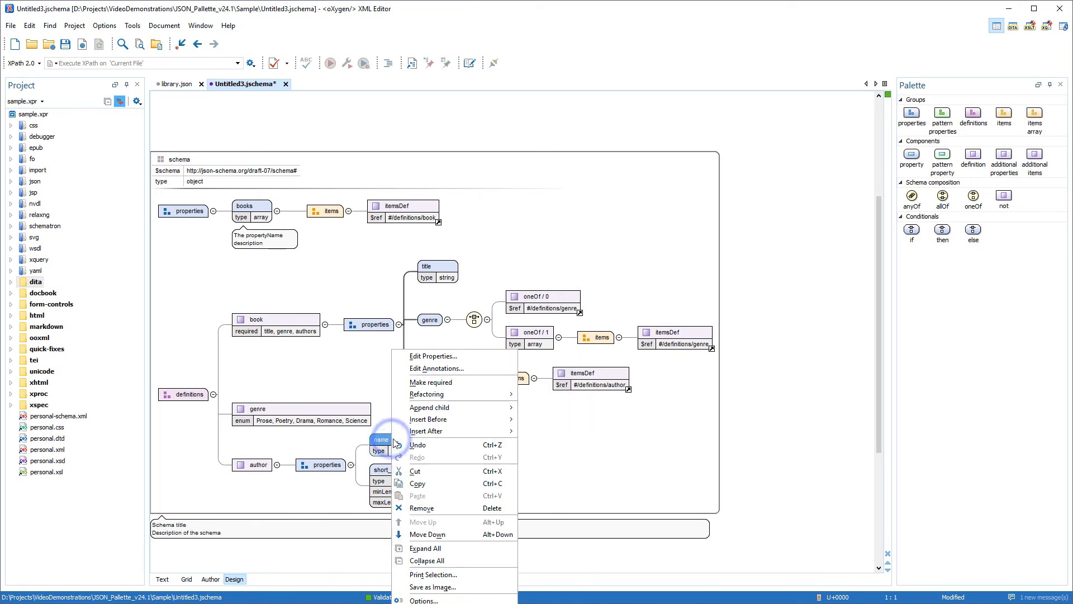
{"action": "left_click", "coordinate": [428, 384]}
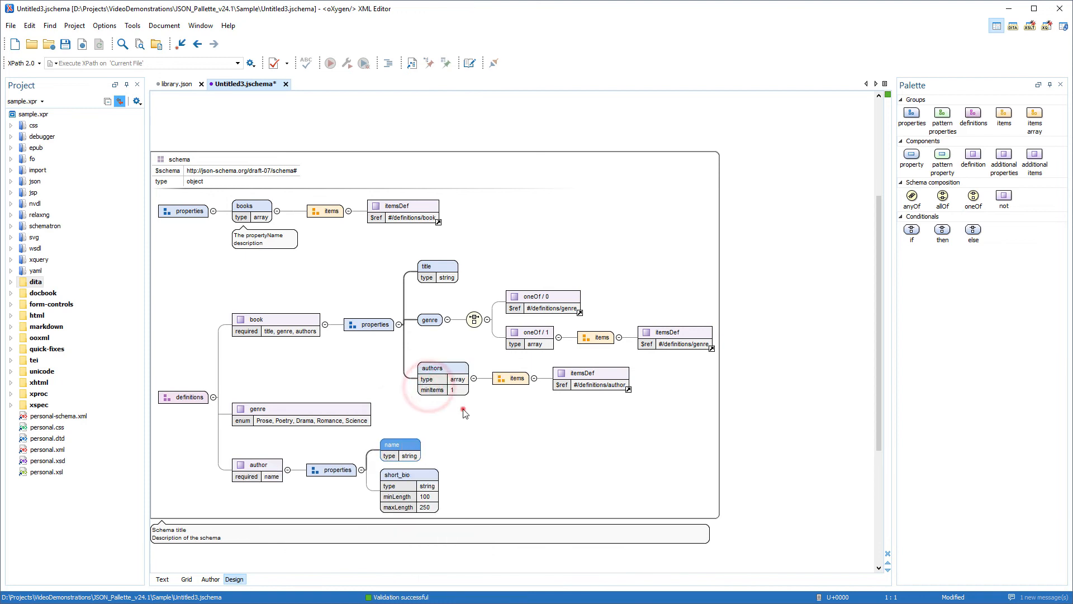
{"action": "left_click", "coordinate": [465, 413]}
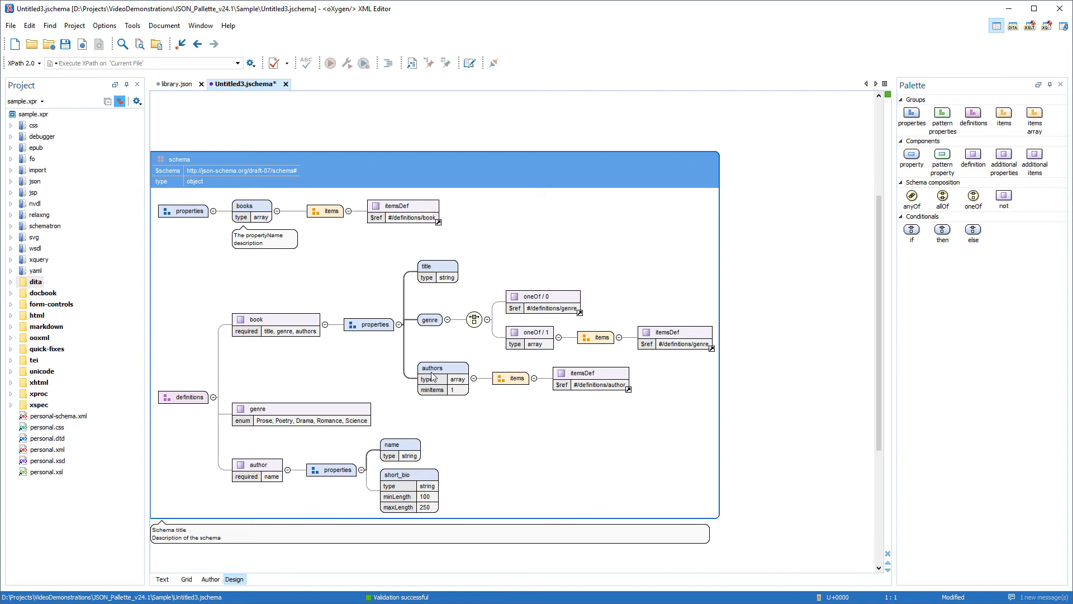
- Move authors above genre in book's properties and the author definition above genre
{"action": "left_click_drag", "start_coordinate": [432, 376], "coordinate": [433, 304]}
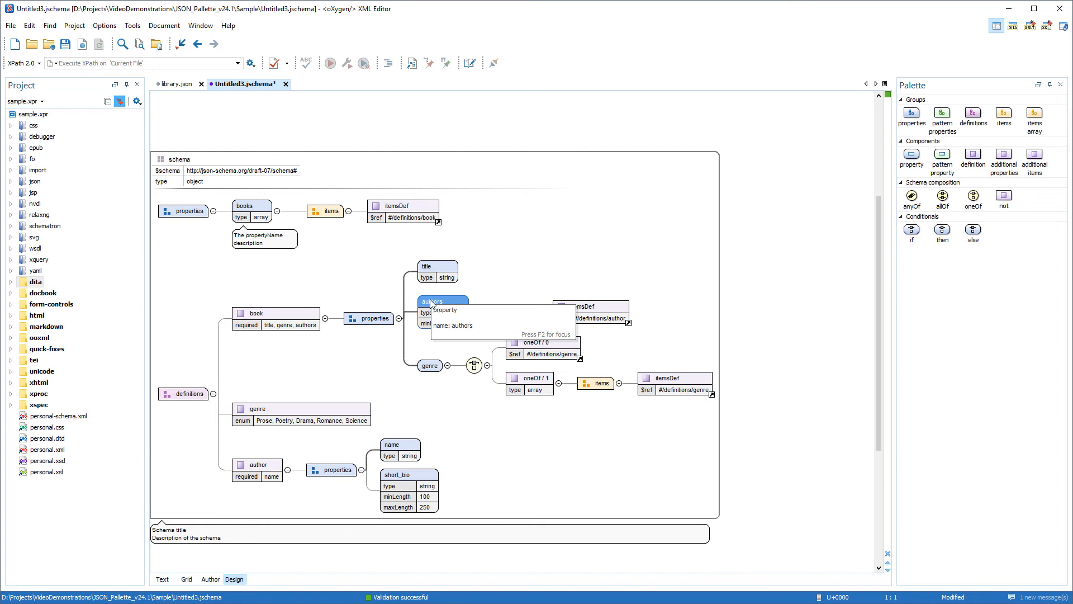
{"action": "left_click_drag", "start_coordinate": [266, 469], "coordinate": [266, 398]}
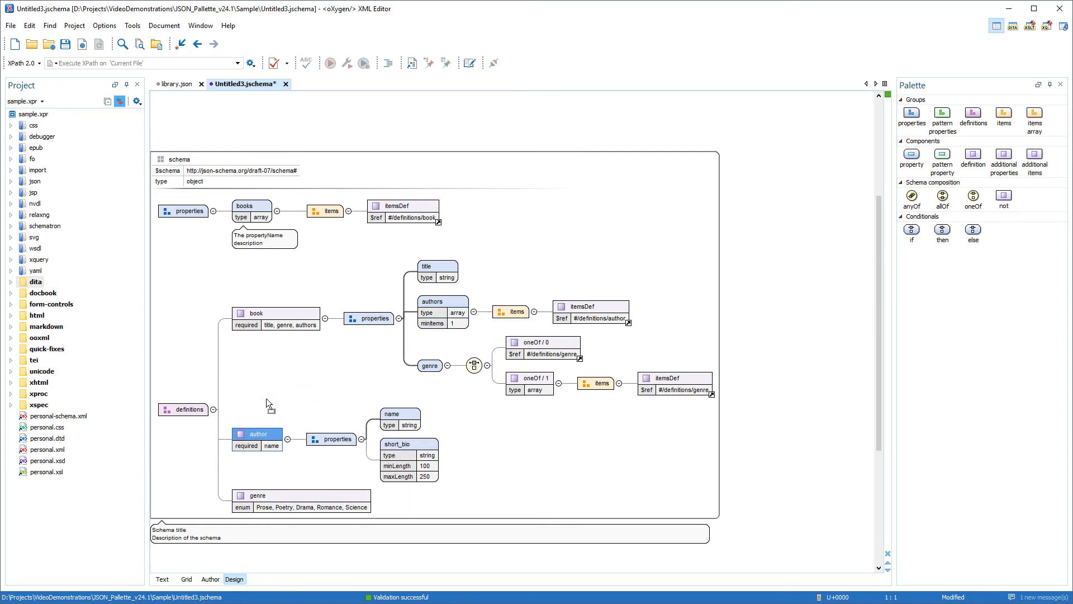
{"action": "left_click", "coordinate": [265, 395]}
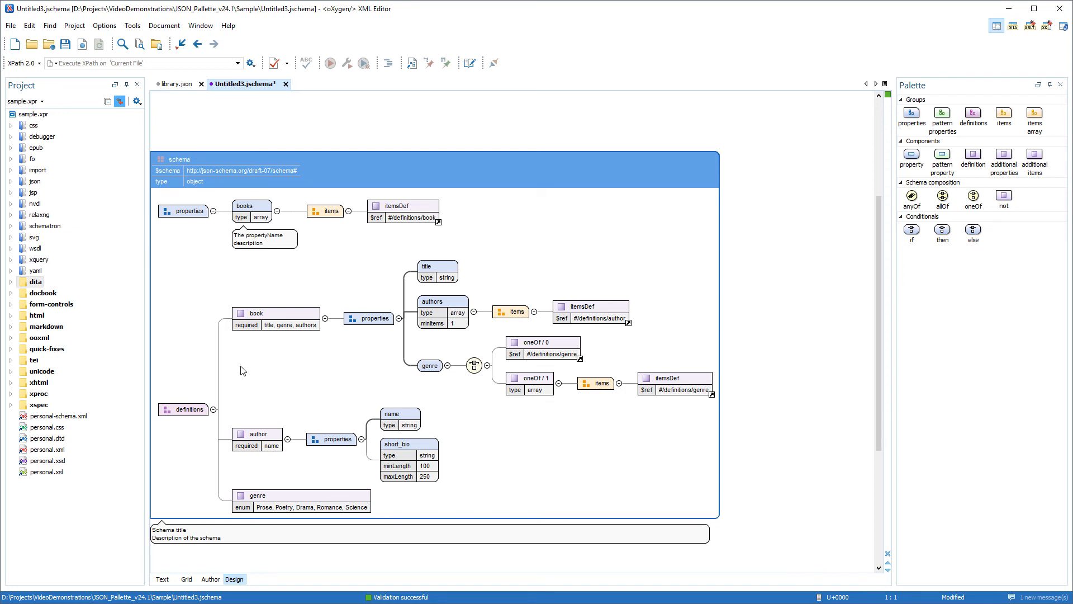
- Save the schema as library.jschema and switch back to library.json
{"action": "left_click", "coordinate": [65, 44]}
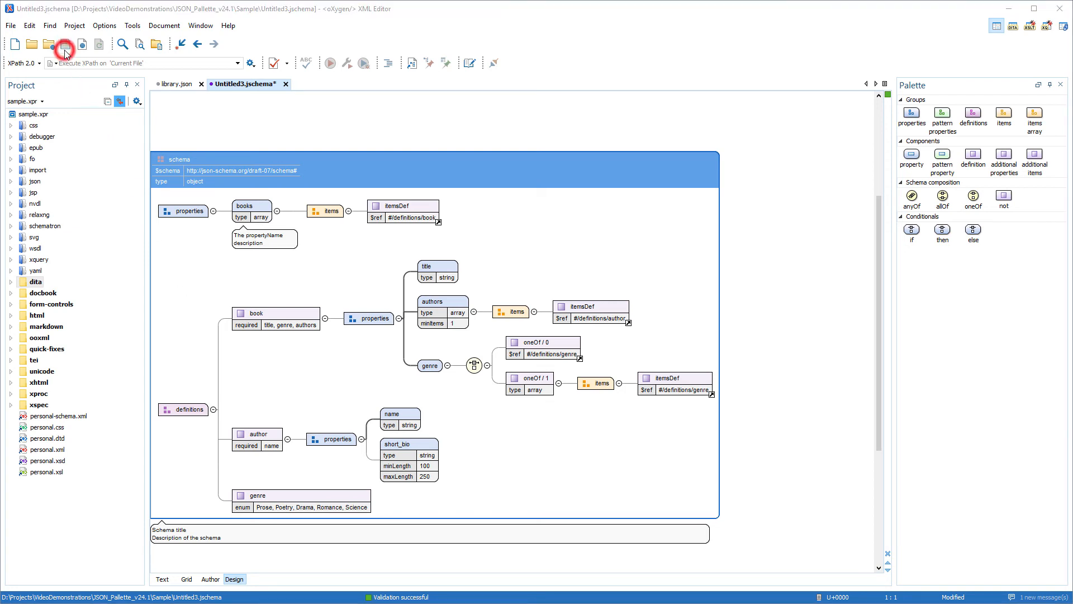
{"action": "type", "text": "library"}
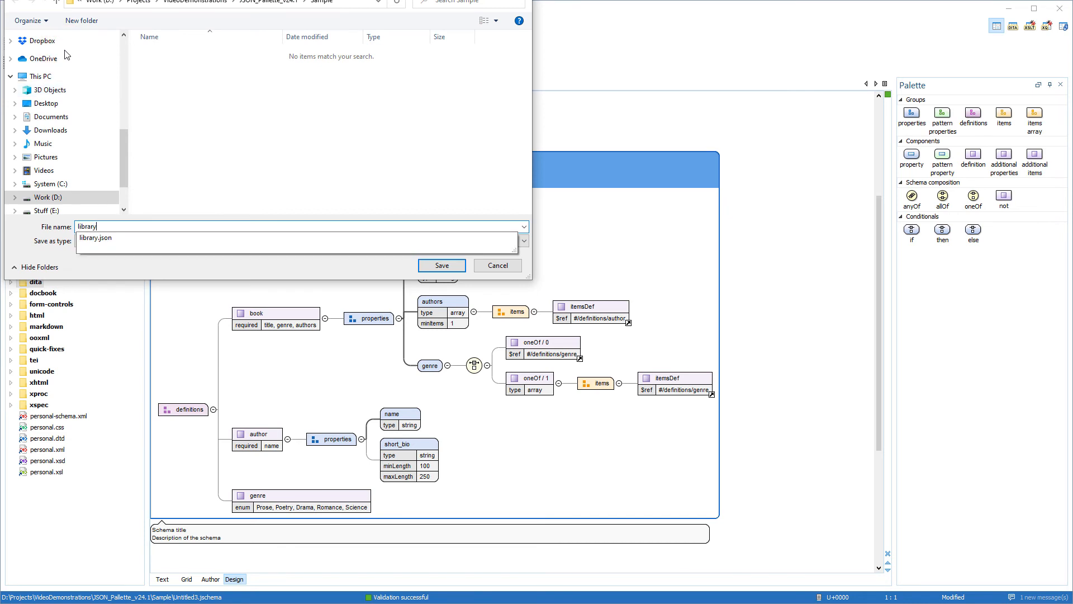
{"action": "type", "text": ".jschema"}
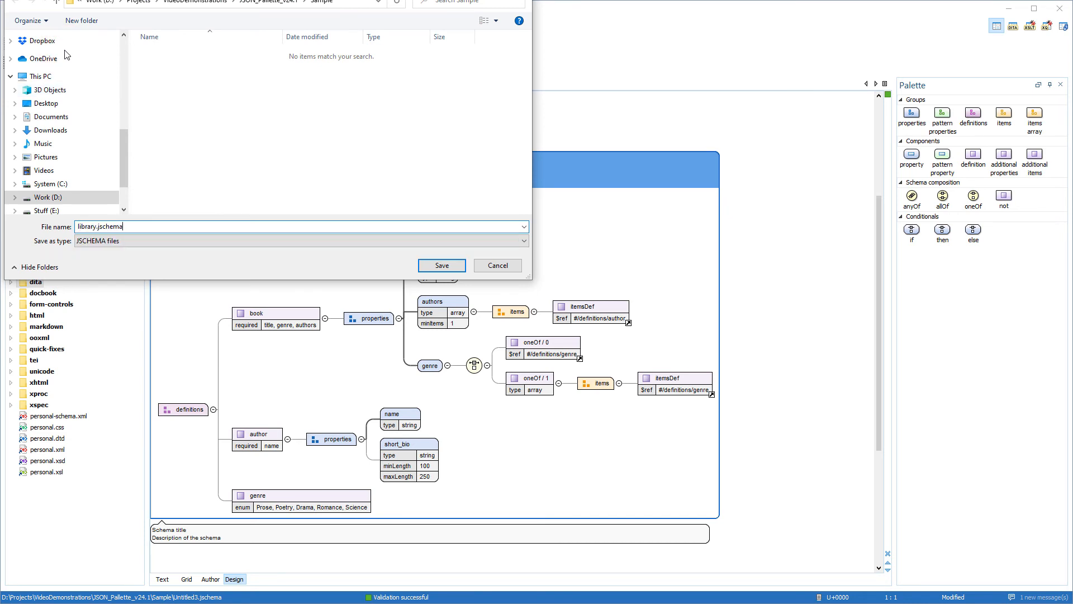
{"action": "key", "text": "Return"}
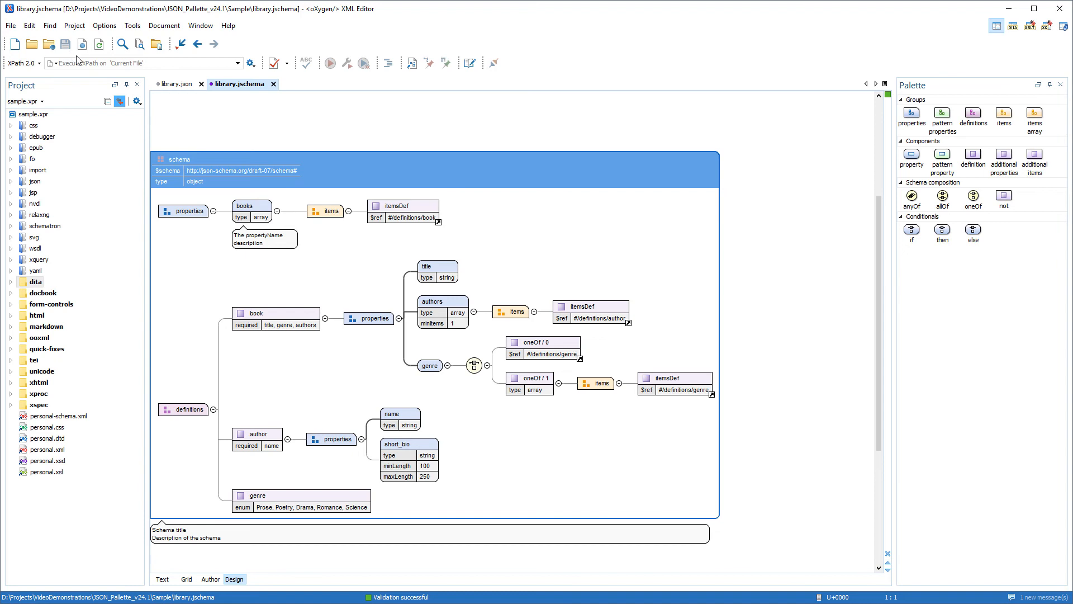
{"action": "left_click", "coordinate": [164, 87]}
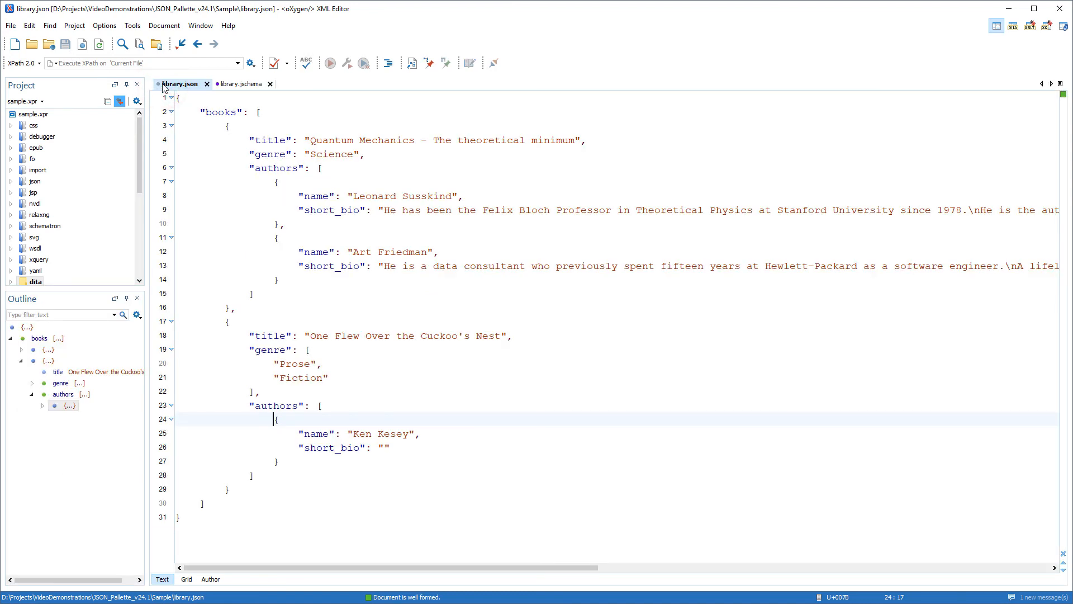
- Associate library.jschema with library.json through Associate Schema
{"action": "left_click", "coordinate": [429, 63]}
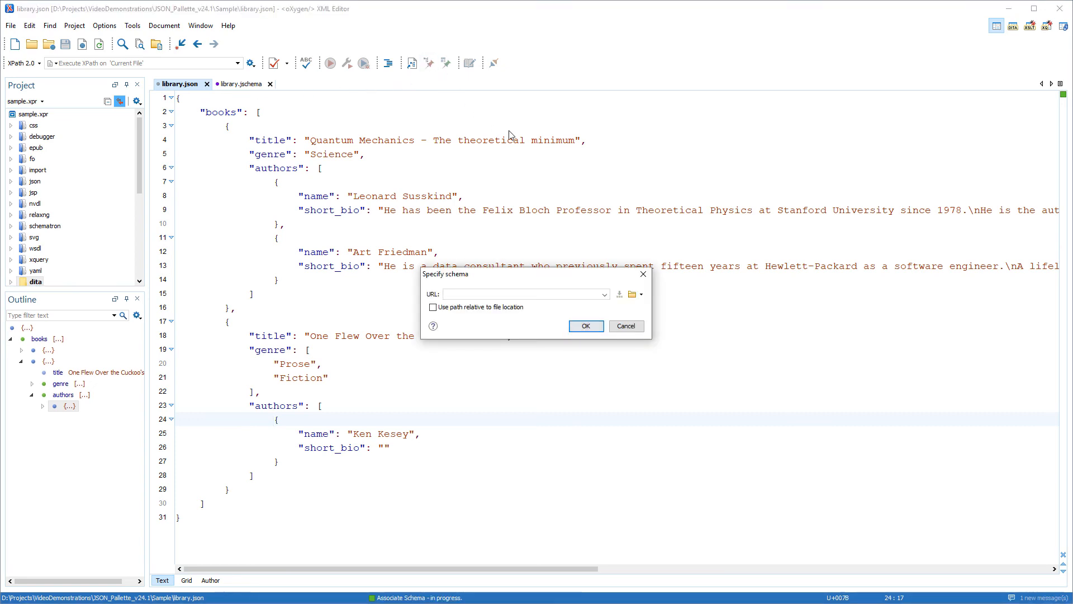
{"action": "left_click", "coordinate": [634, 294]}
{"action": "double_click", "coordinate": [622, 362]}
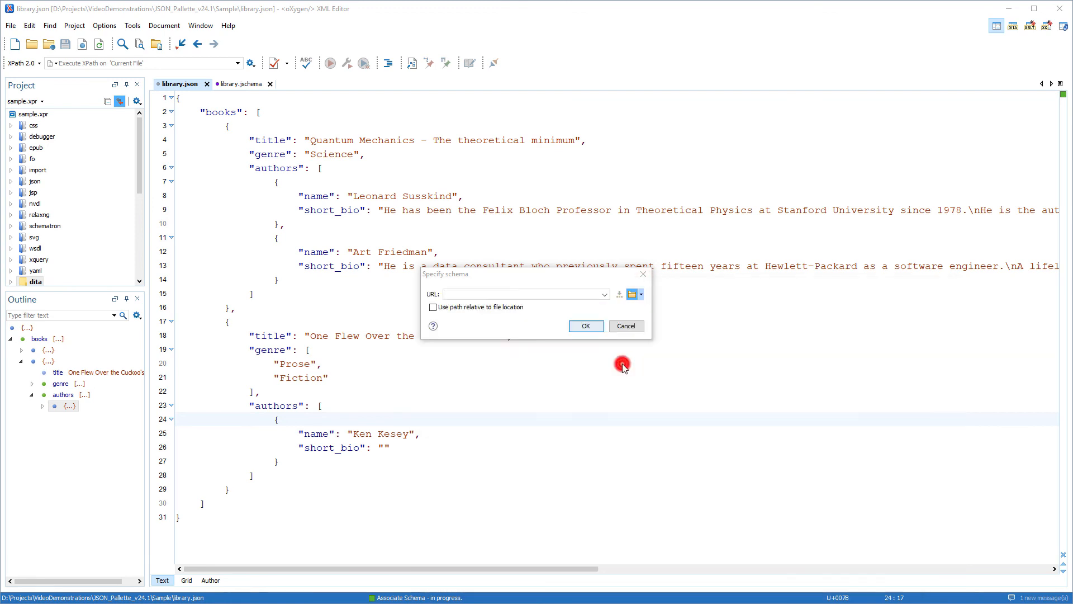
{"action": "left_click", "coordinate": [587, 327]}
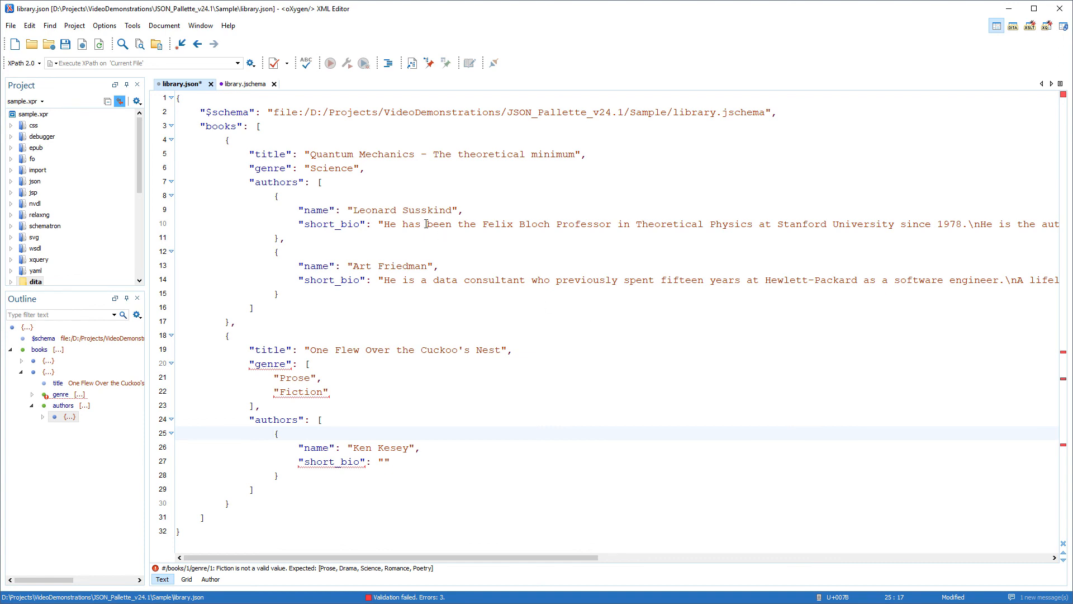
- Validate library.json and replace the invalid genre Fiction with Drama from content completion
{"action": "left_click", "coordinate": [274, 65]}
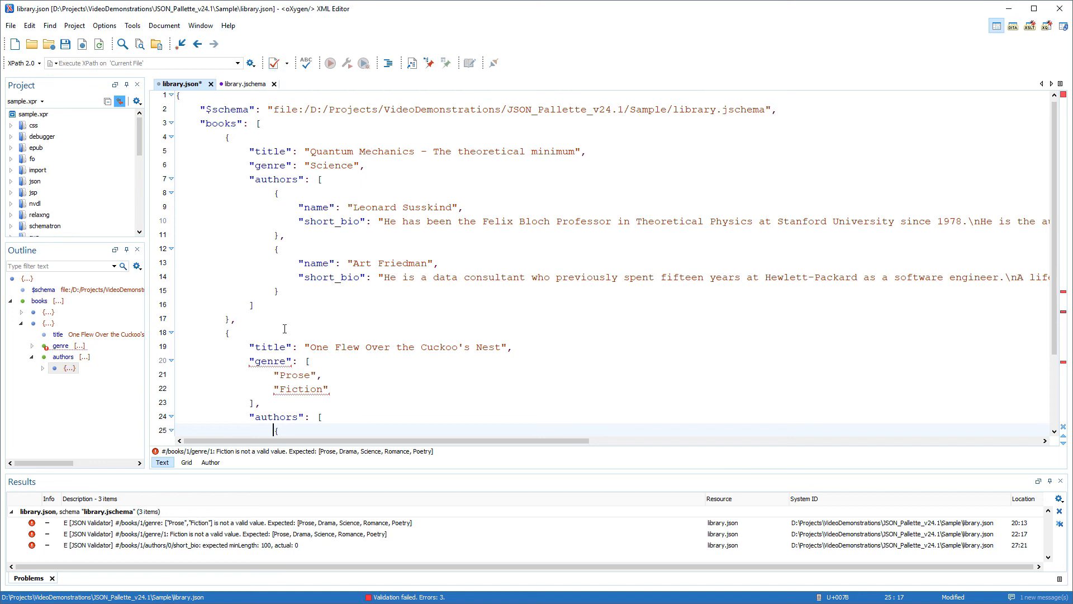
{"action": "double_click", "coordinate": [302, 388]}
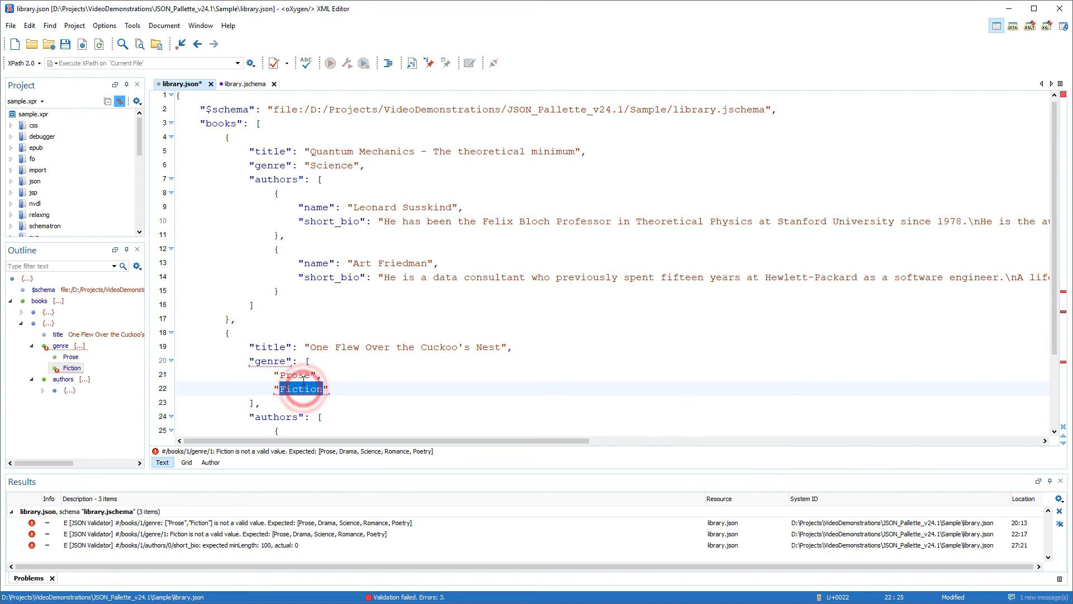
{"action": "key", "text": "ctrl+space"}
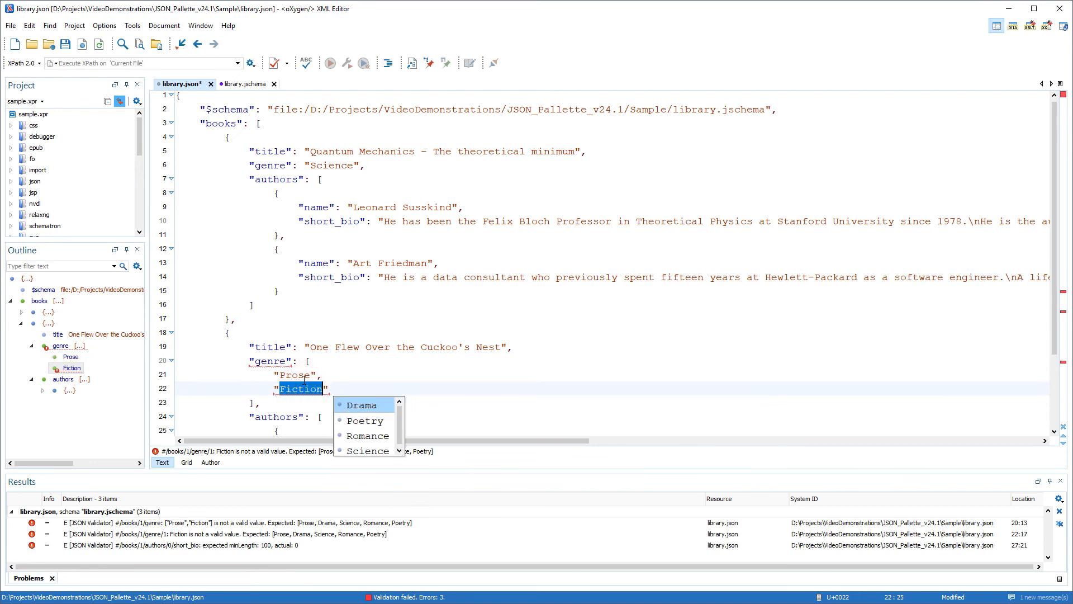
{"action": "key", "text": "Return"}
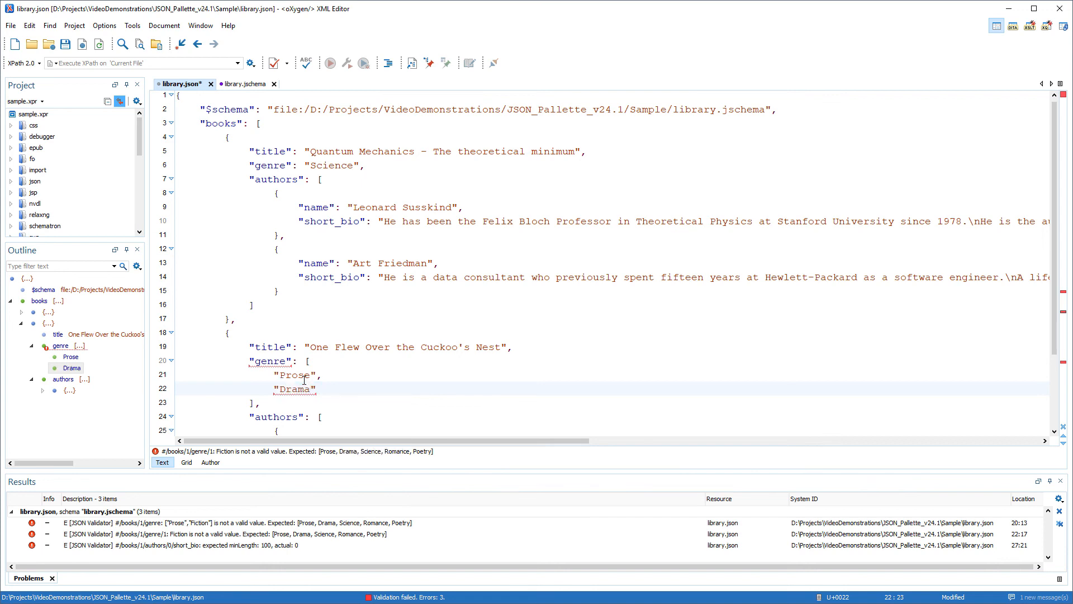
{"action": "scroll", "coordinate": [304, 380], "scroll_direction": "down", "scroll_amount": 2}
{"action": "scroll", "coordinate": [303, 380], "scroll_direction": "down", "scroll_amount": 1}
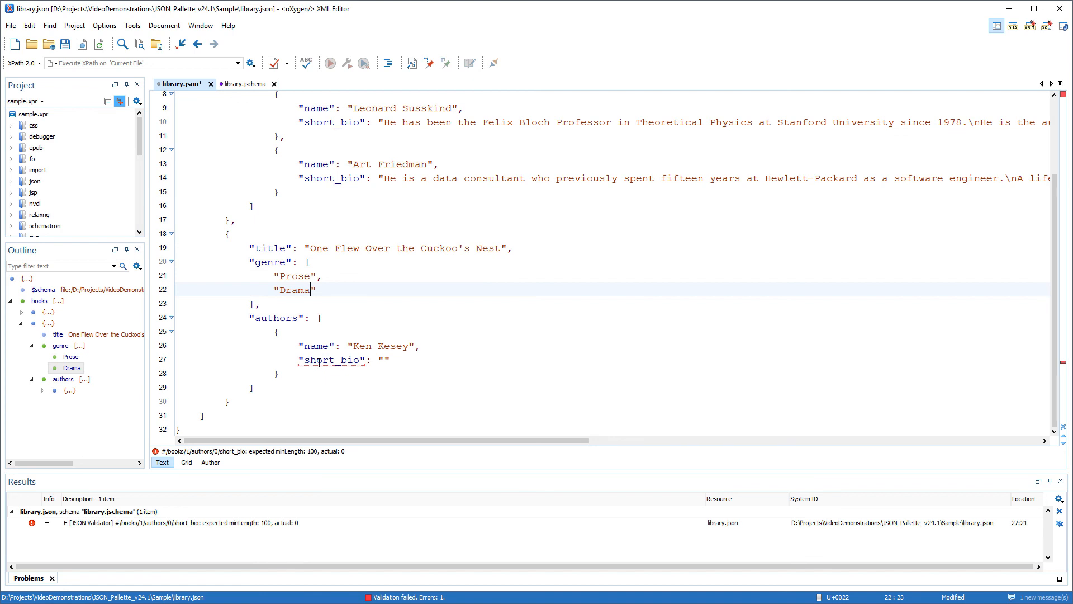
{"action": "mouse_move", "coordinate": [331, 360]}
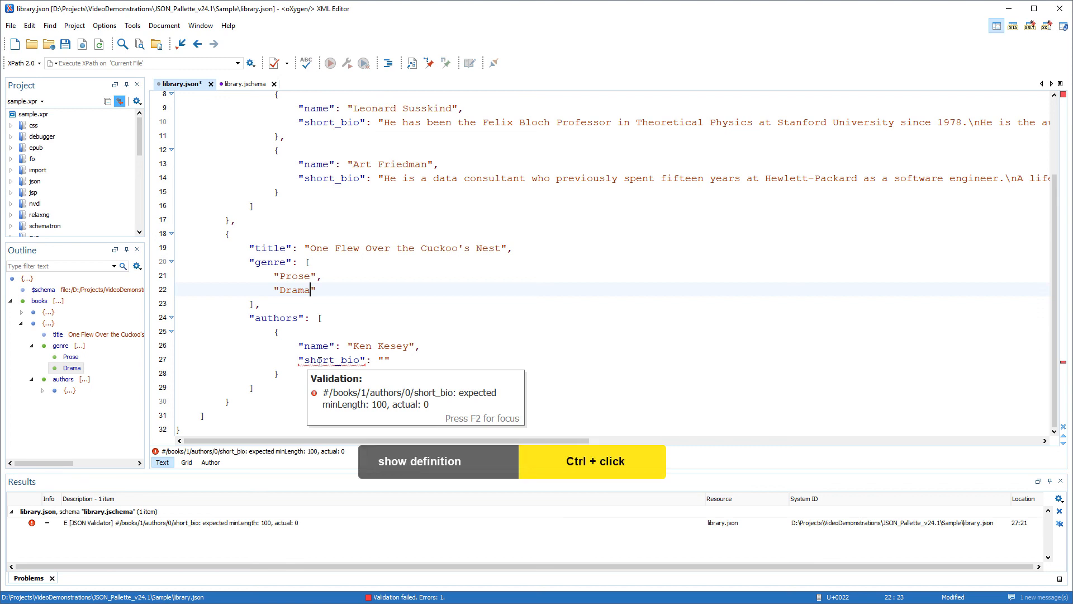
{"action": "left_click", "coordinate": [319, 361], "text": "ctrl"}
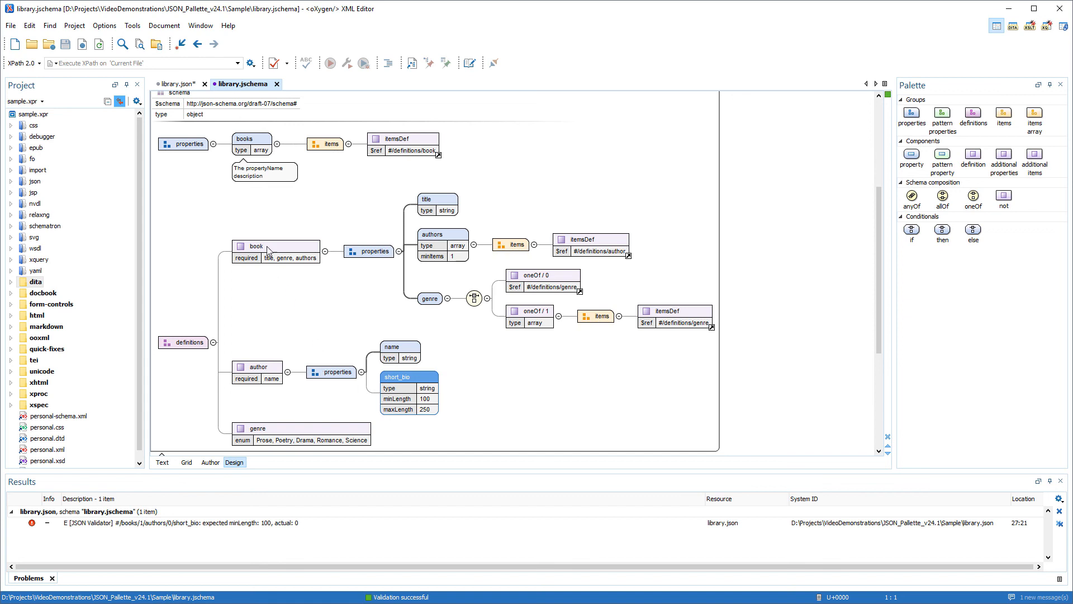
{"action": "left_click", "coordinate": [179, 84]}
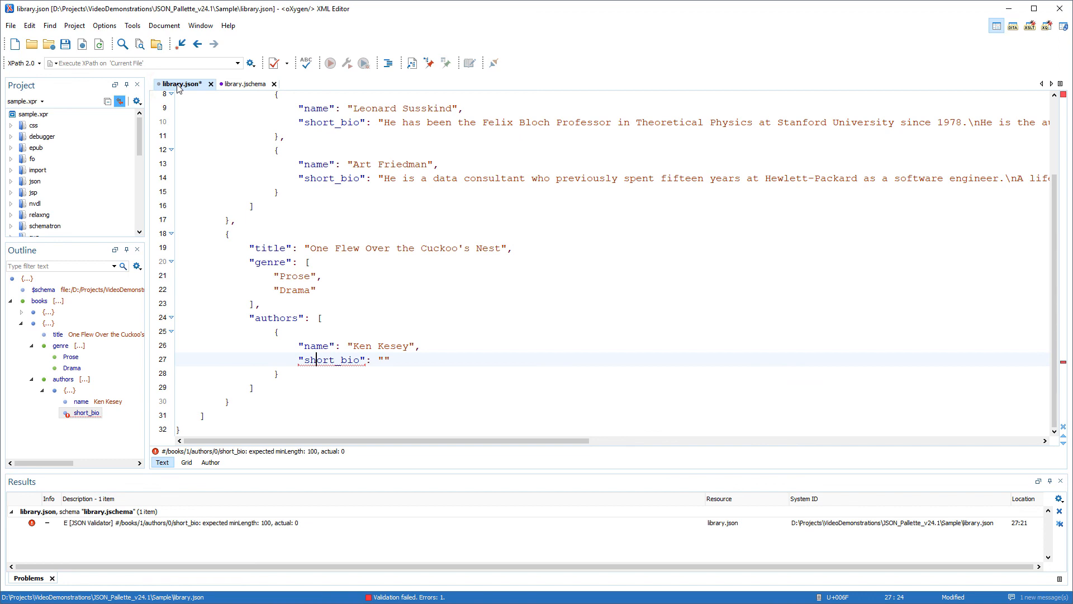
- Remove the trailing comma after Ken Kesey and delete his empty short_bio line
{"action": "left_click", "coordinate": [423, 346]}
{"action": "key", "text": "BackSpace"}
{"action": "key", "text": "ctrl+d"}
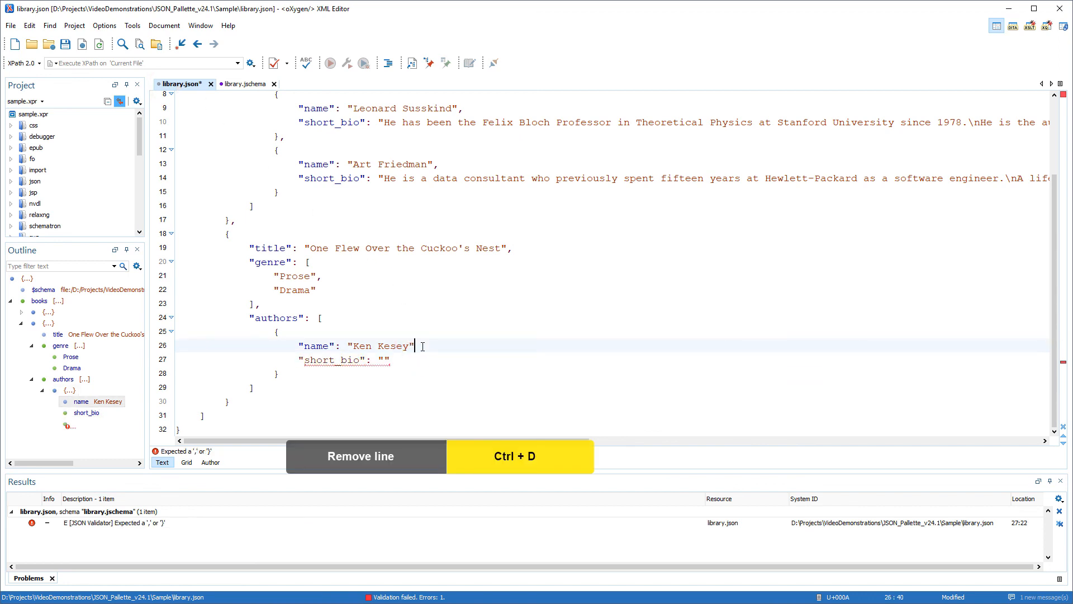
{"action": "key", "text": "Down"}
{"action": "key", "text": "ctrl+d"}
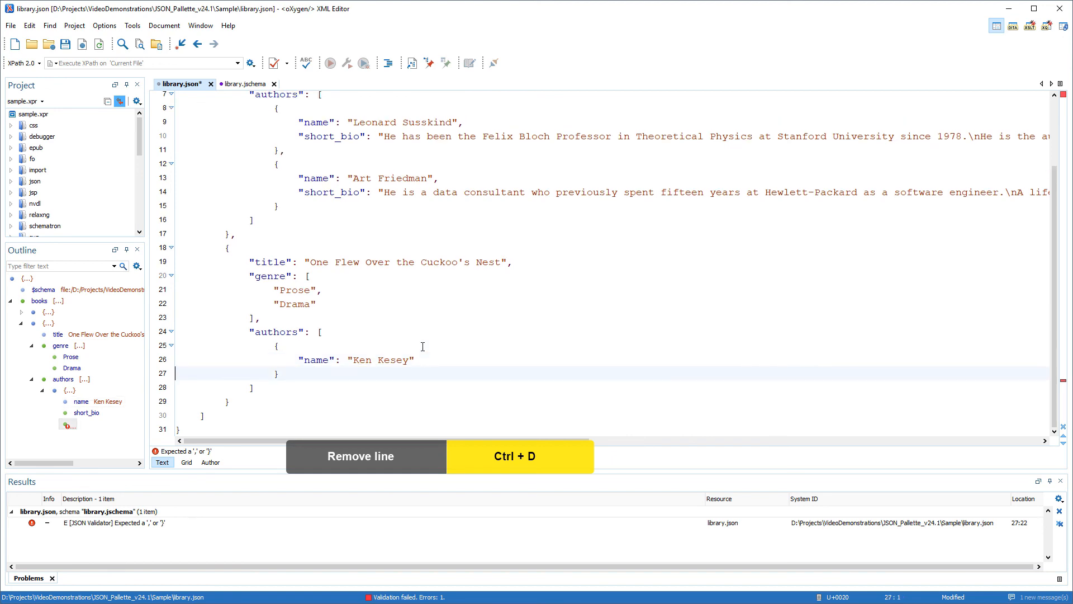